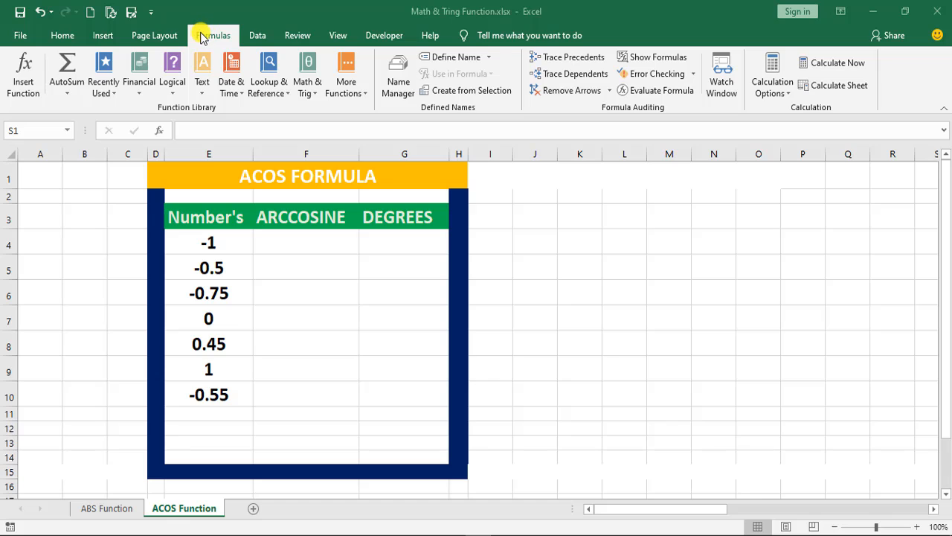
click(212, 34)
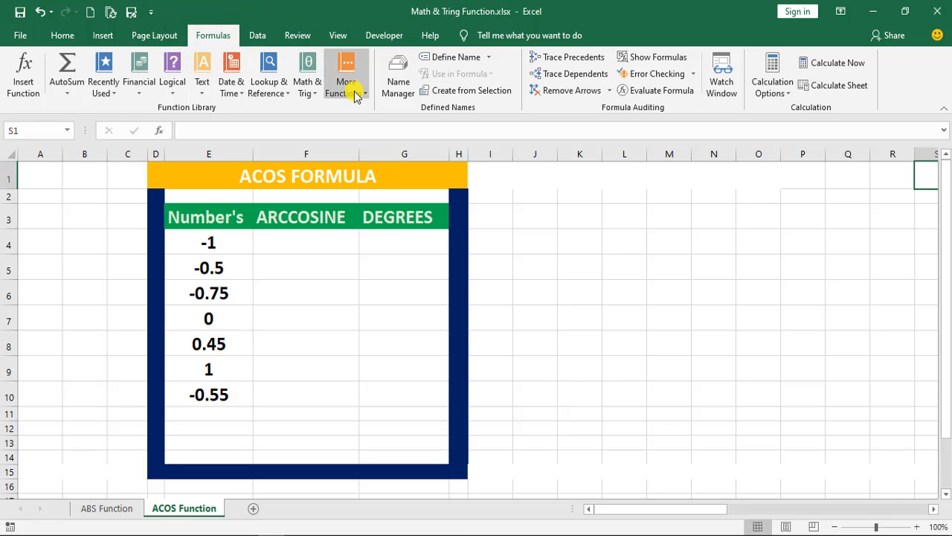
click(315, 95)
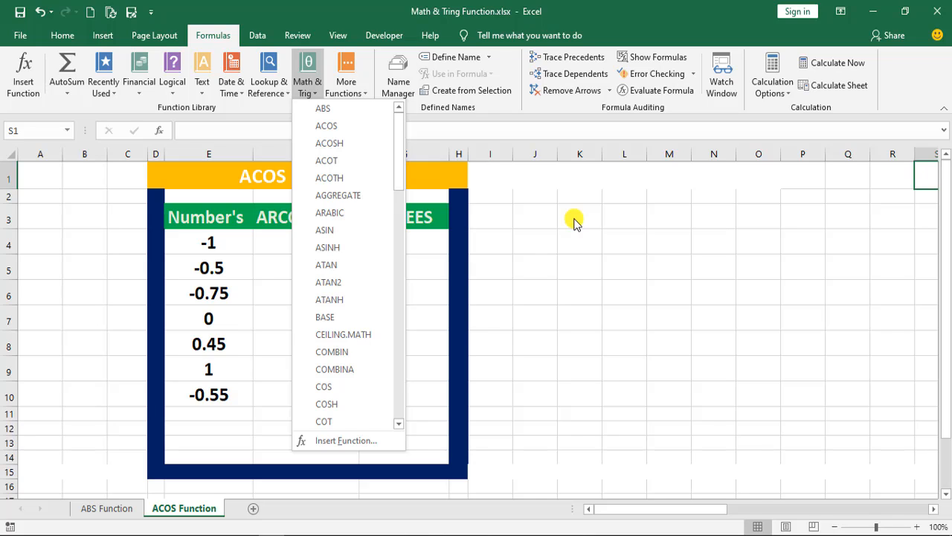
click(525, 238)
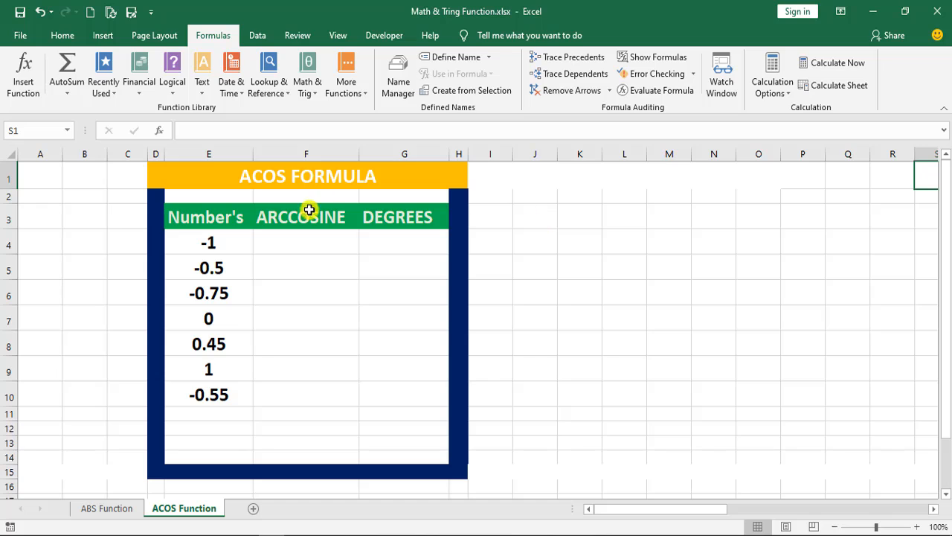
click(208, 247)
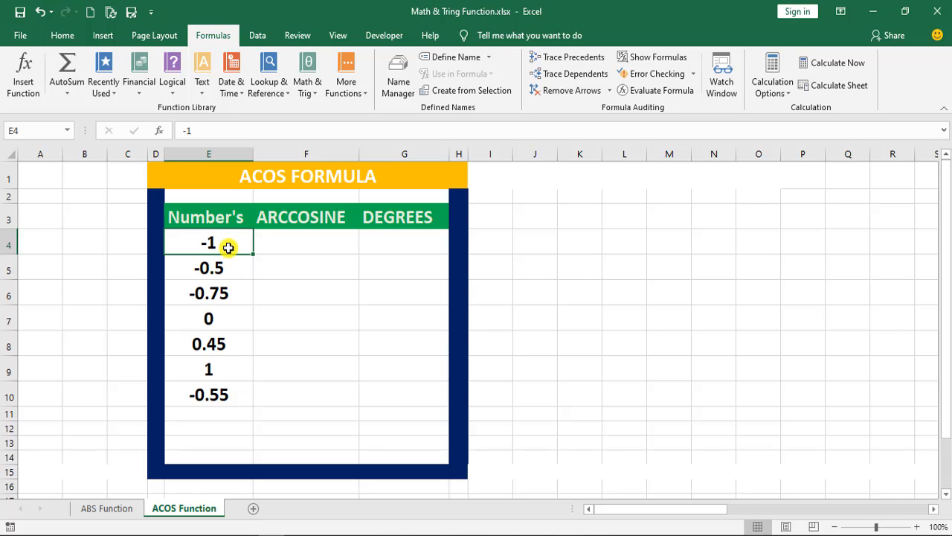
click(373, 238)
click(212, 241)
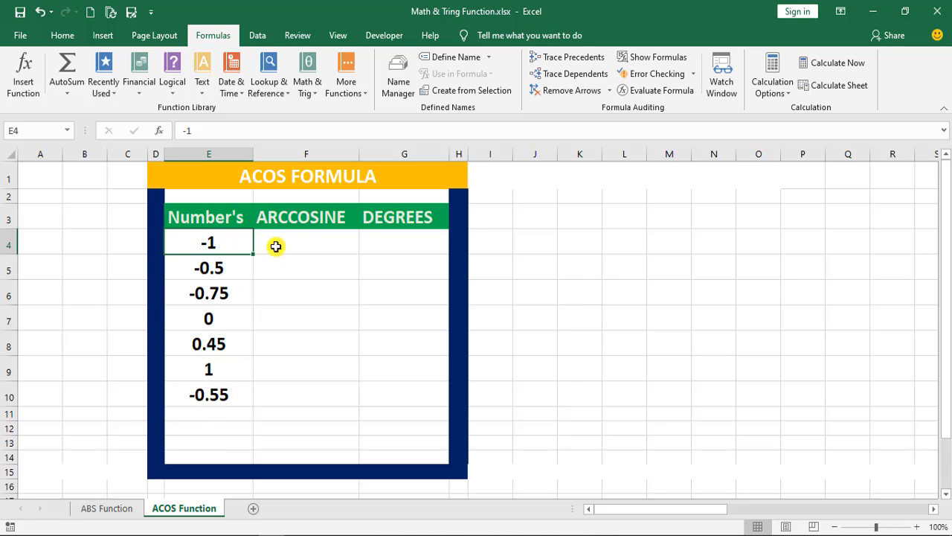
click(294, 221)
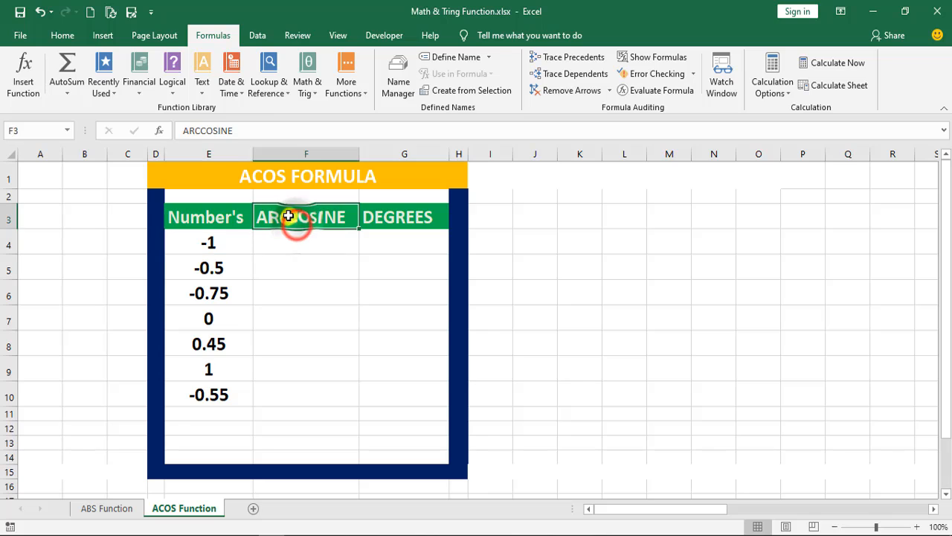
- Enter the formula =ACOS(E4) in cell F4 to calculate the arccosine of the first number
click(283, 244)
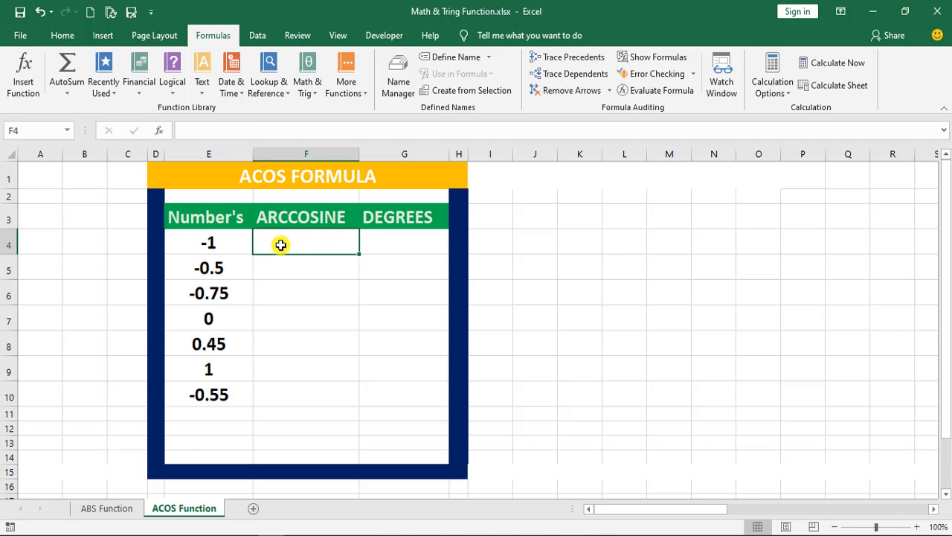
click(273, 243)
text(=)
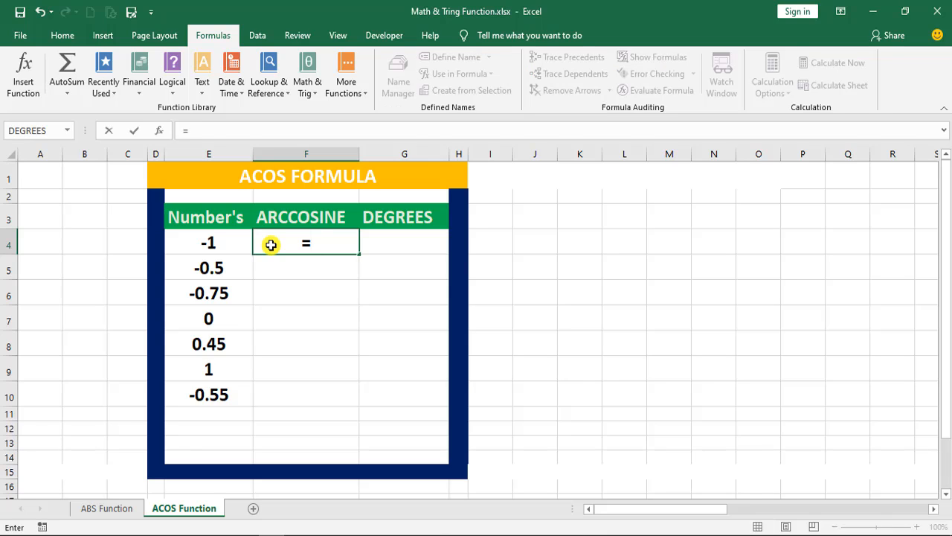
text(acos)
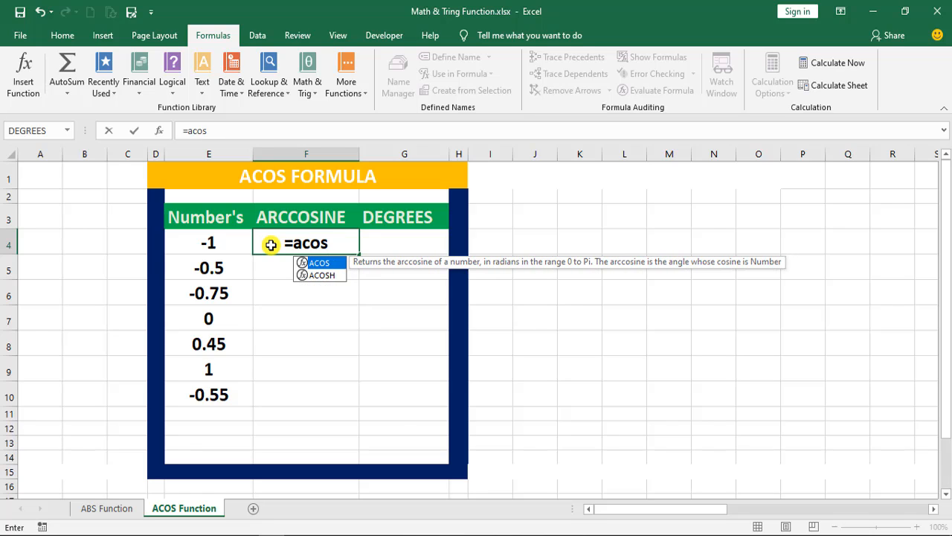
text(()
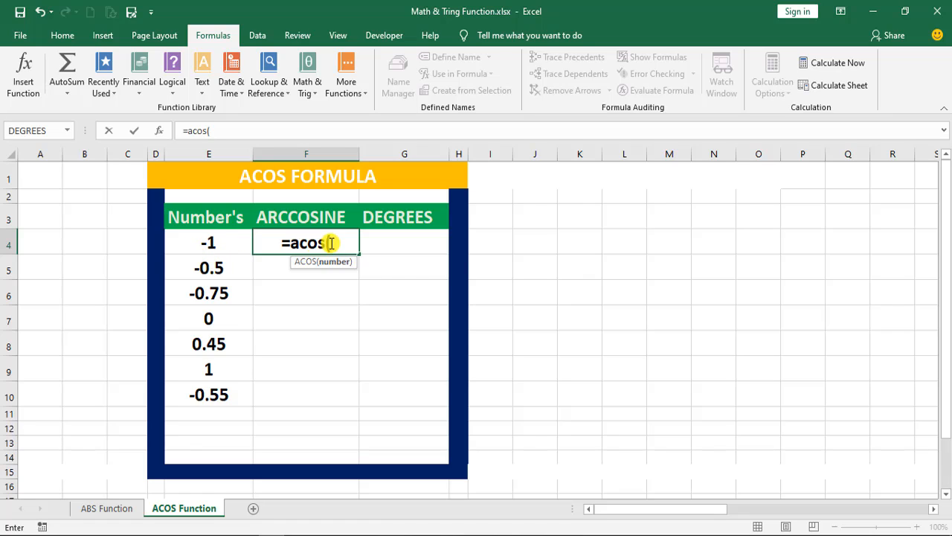
click(207, 243)
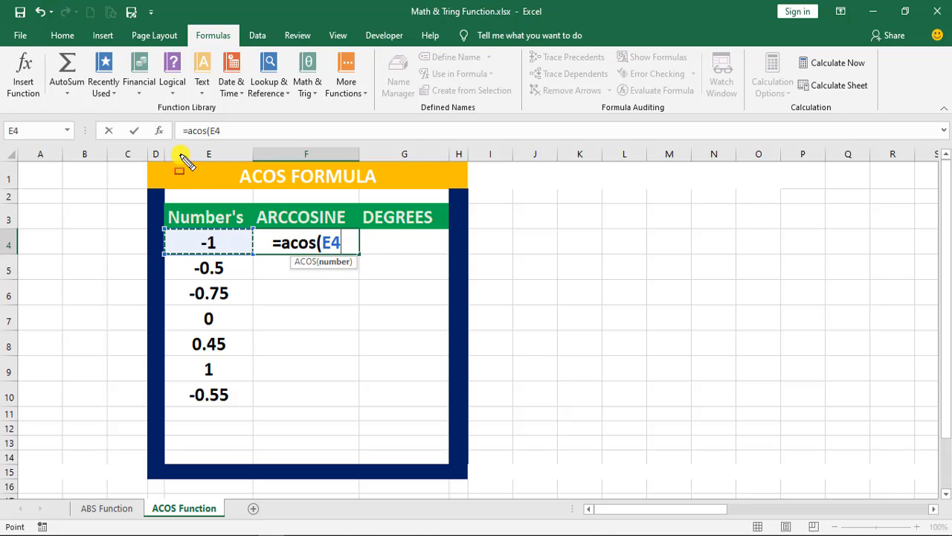
drag(166, 141, 253, 159)
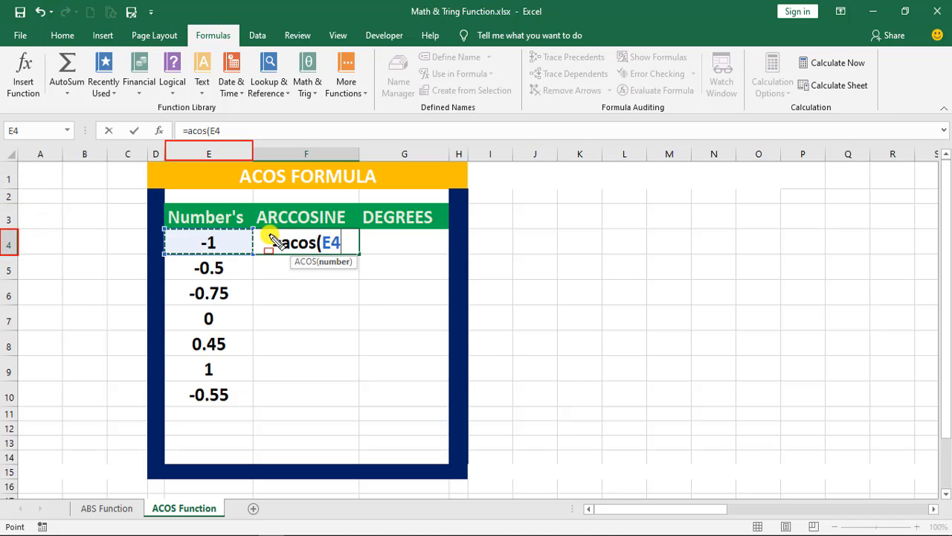
key(Escape)
click(219, 247)
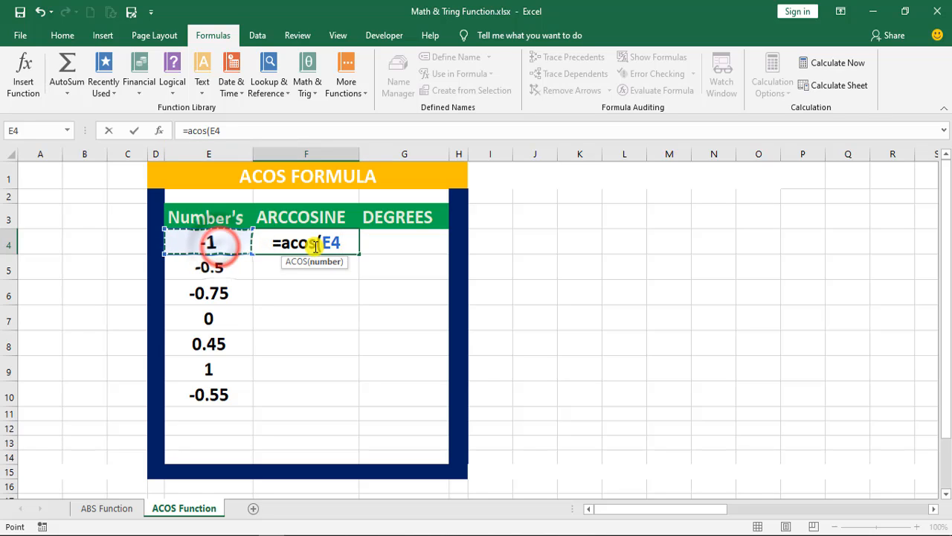
key(BackSpace)
key(BackSpace)
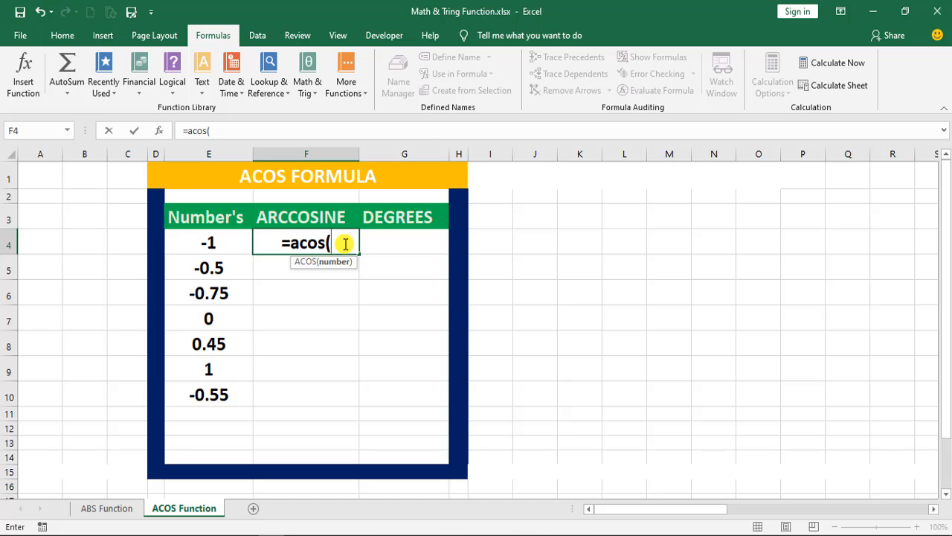
text(E4)
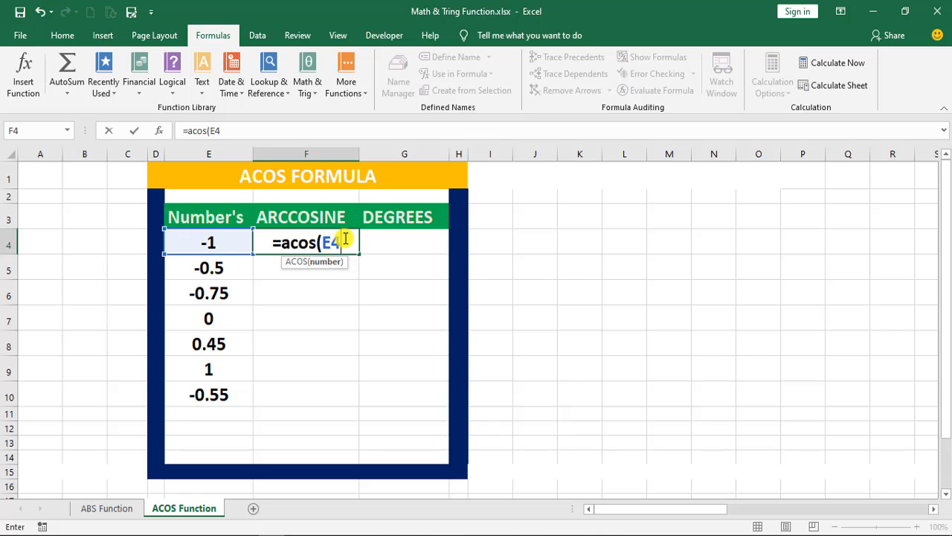
text())
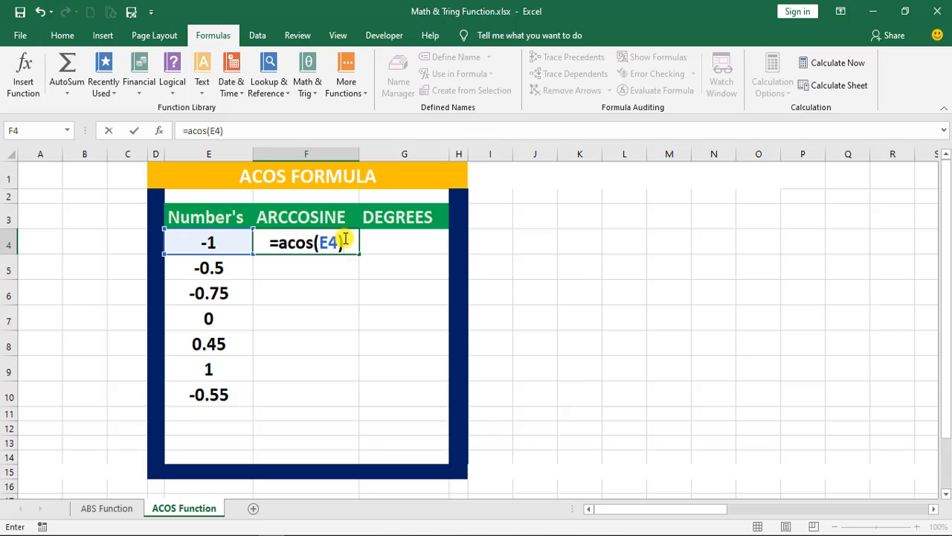
key(Return)
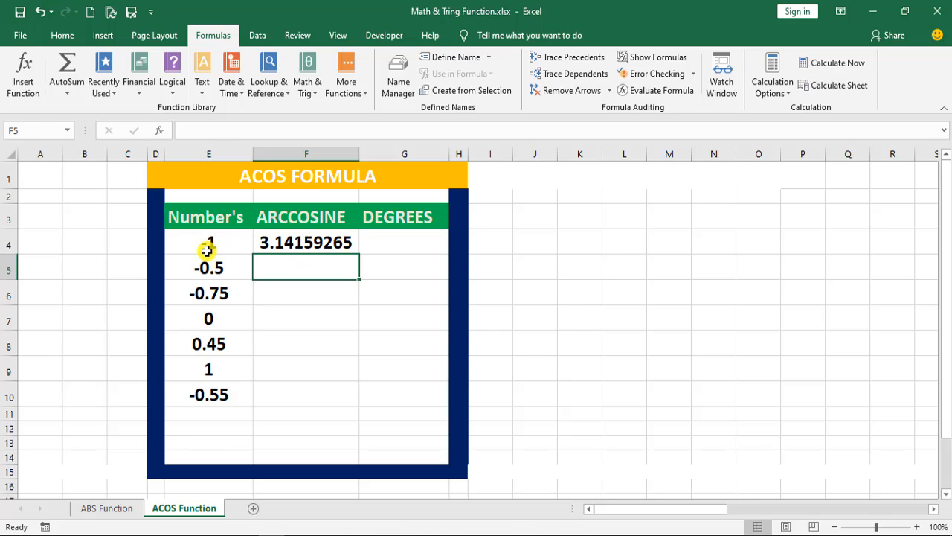
- Fill the ACOS formula from F4 down through F10 for all the listed numbers
click(272, 246)
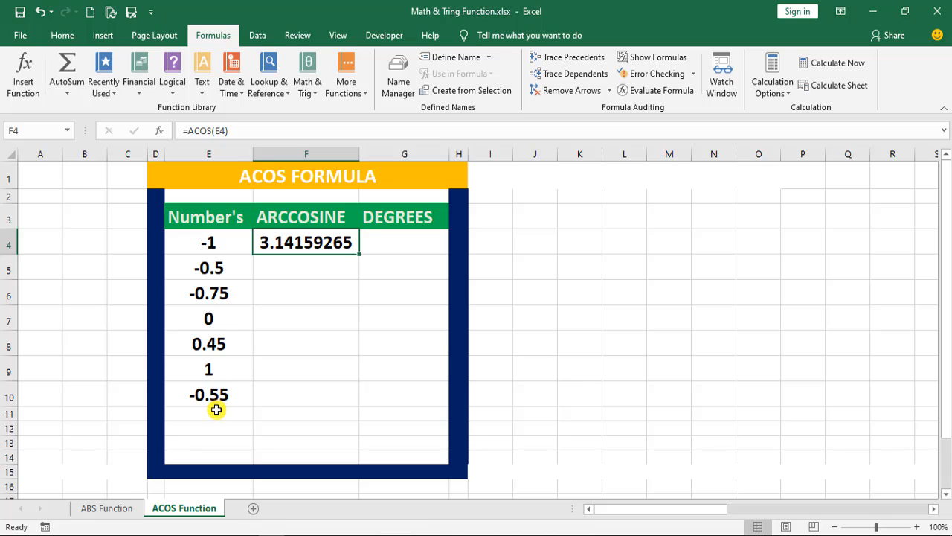
click(313, 267)
click(312, 241)
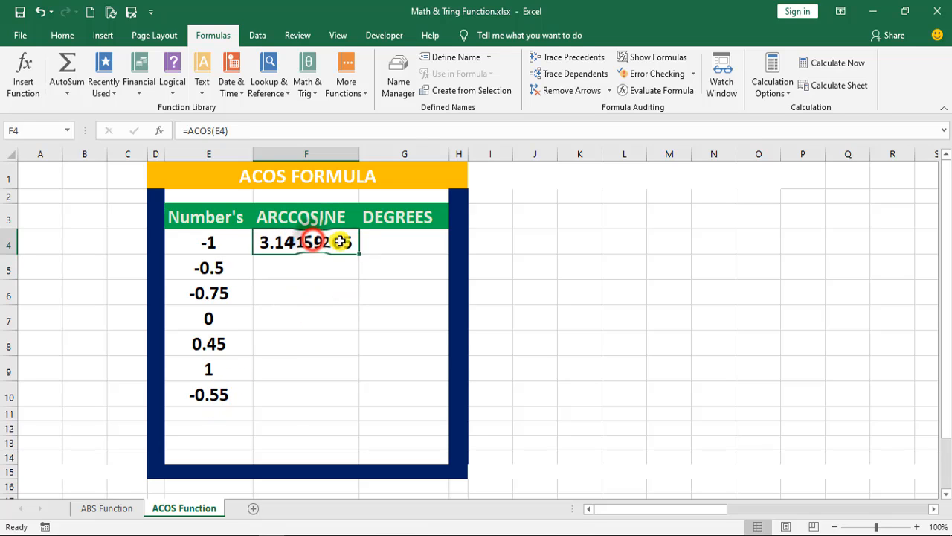
drag(358, 253, 357, 399)
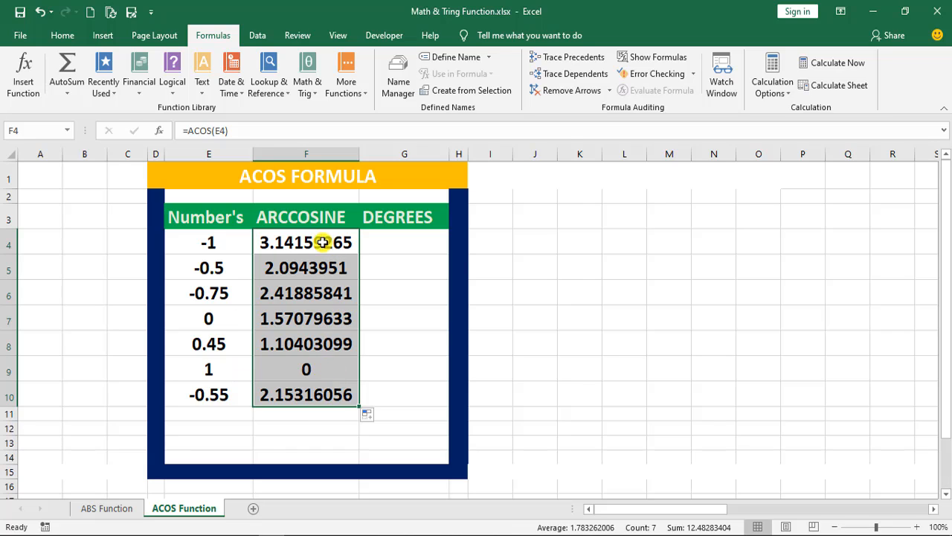
- Clear the ARCCOSINE results in F4:F10
drag(320, 237, 315, 389)
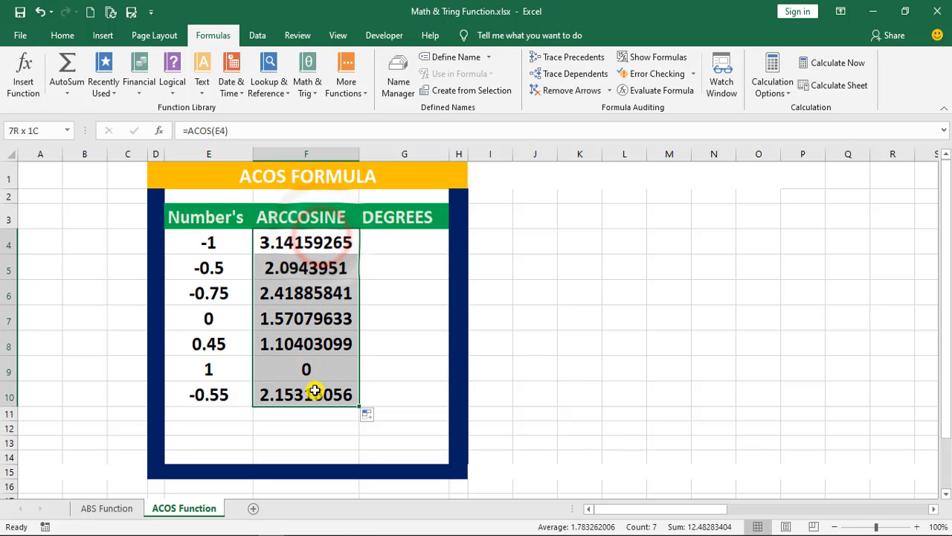
key(Delete)
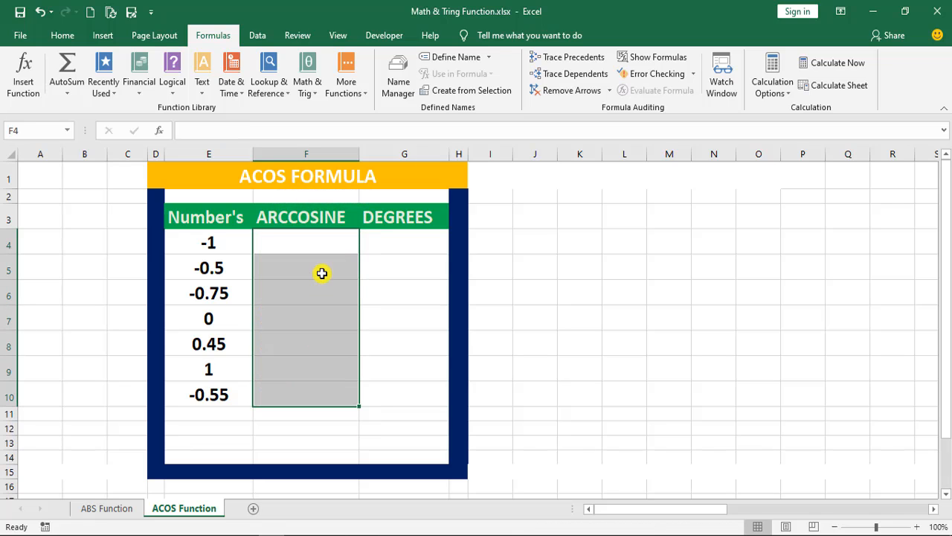
- Start an ACOS formula in cell F4 by searching for acos in Insert Function and choosing ACOS
click(312, 242)
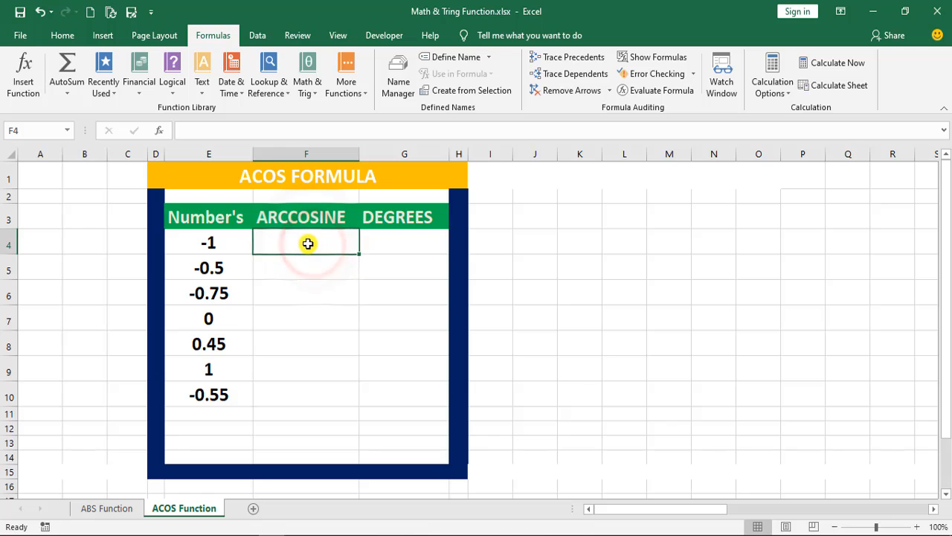
click(159, 131)
drag(505, 75, 585, 177)
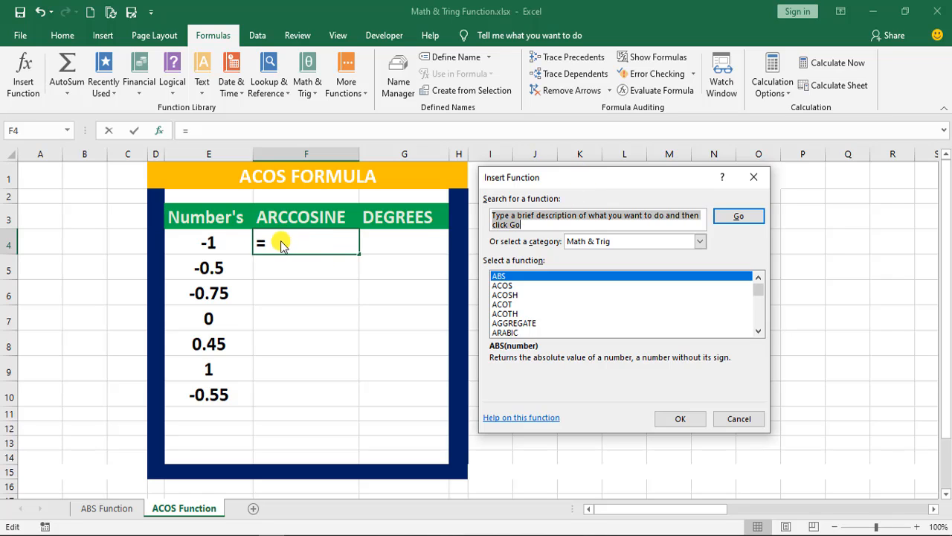
drag(533, 226, 484, 208)
key(BackSpace)
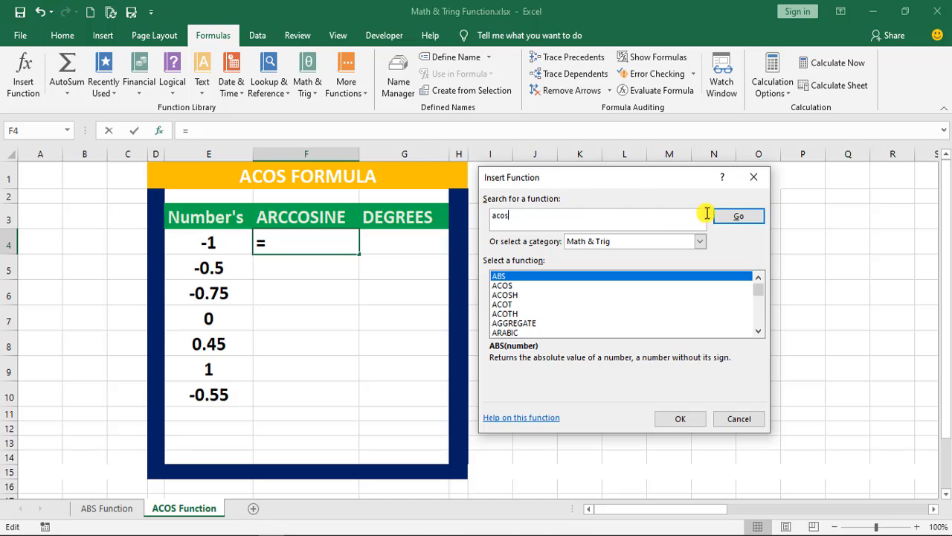
click(736, 216)
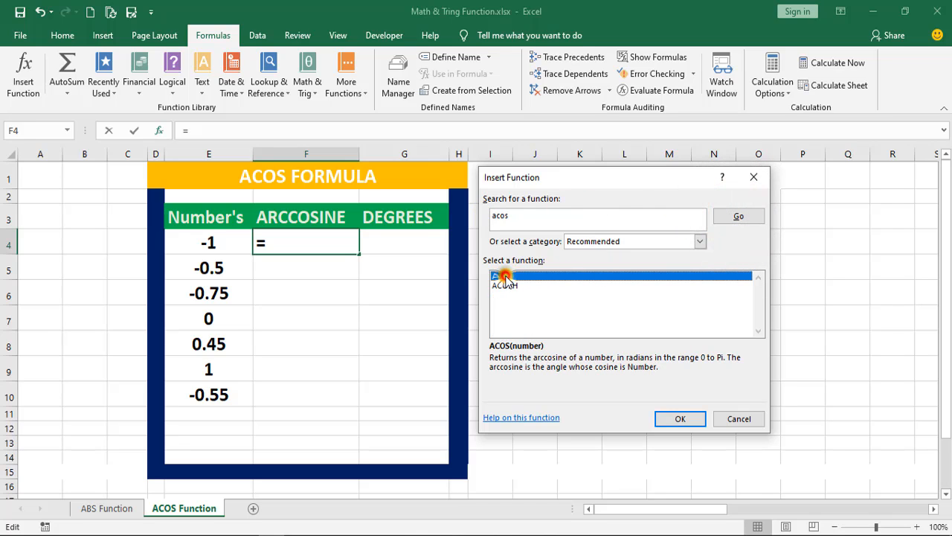
click(680, 418)
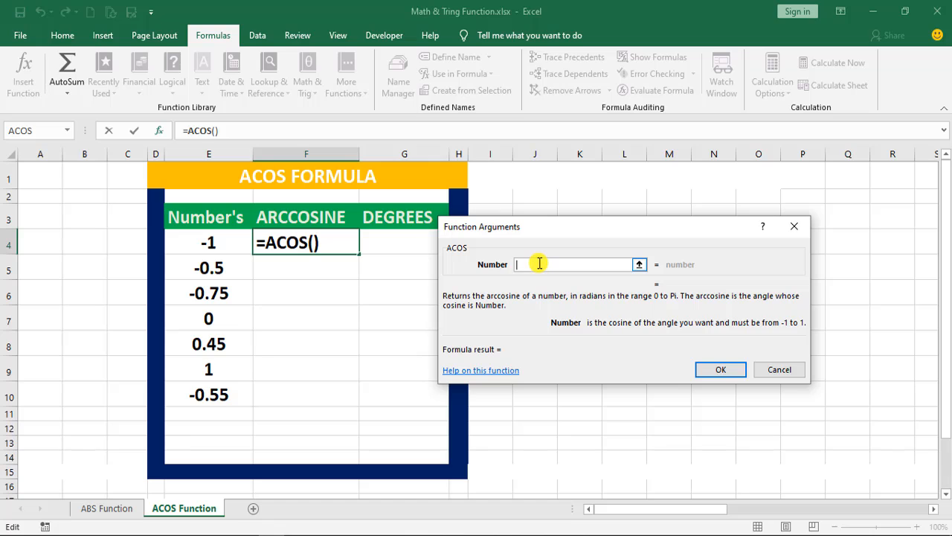
- Set the Number argument of the ACOS function to cell E4
click(208, 242)
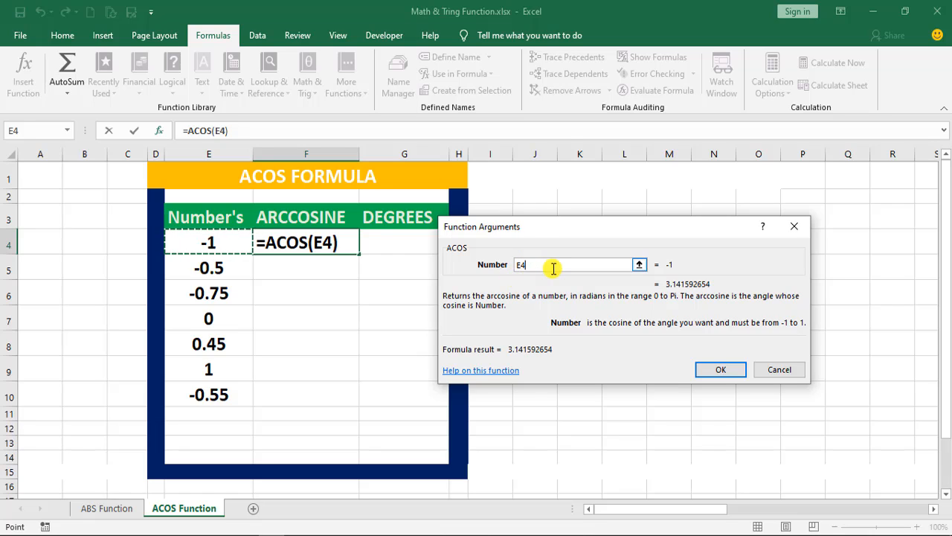
key(BackSpace)
key(BackSpace)
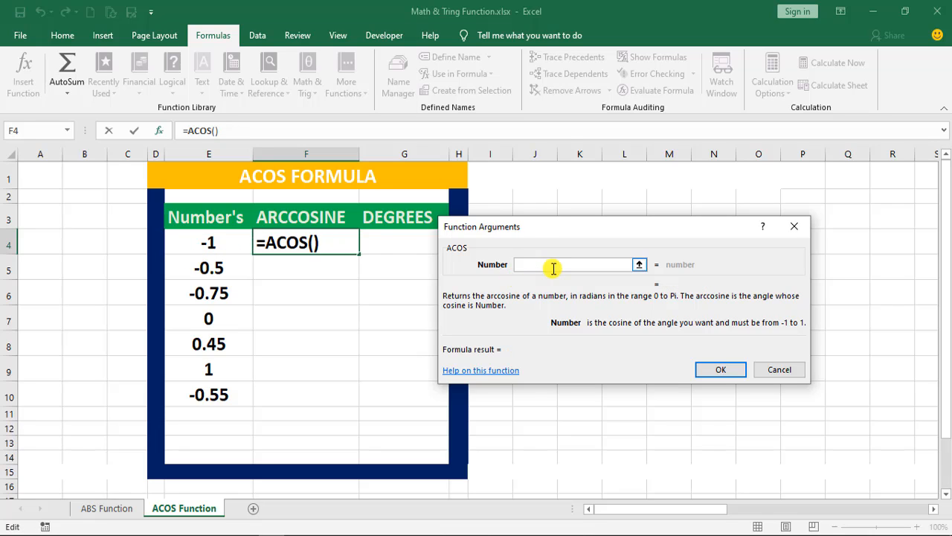
text(E4)
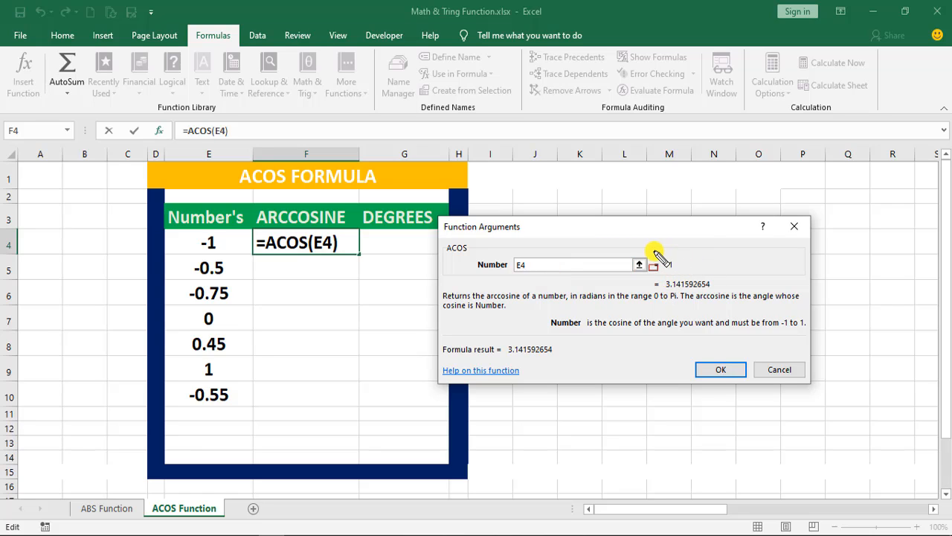
drag(653, 253, 718, 292)
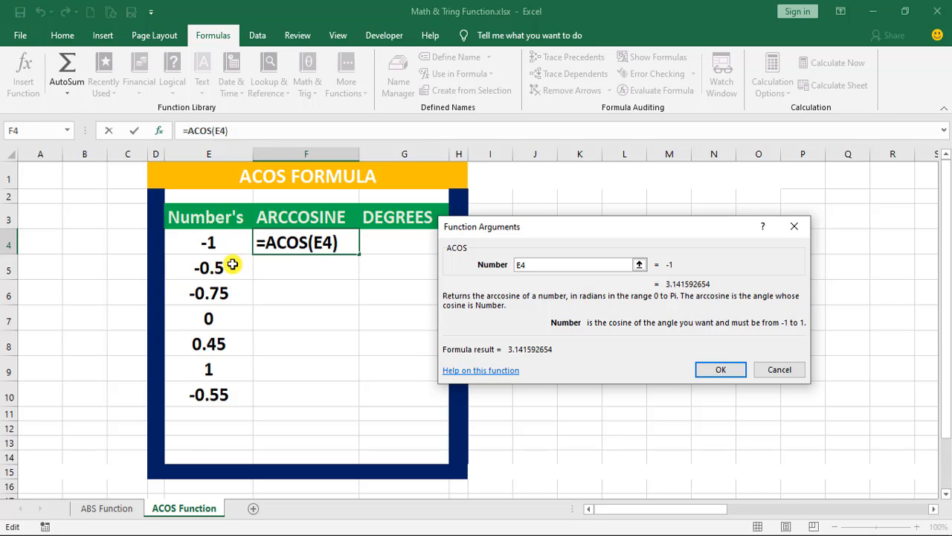
- Try E5 as the ACOS Number argument, set it back to E4 and confirm the function
click(540, 265)
key(BackSpace)
key(BackSpace)
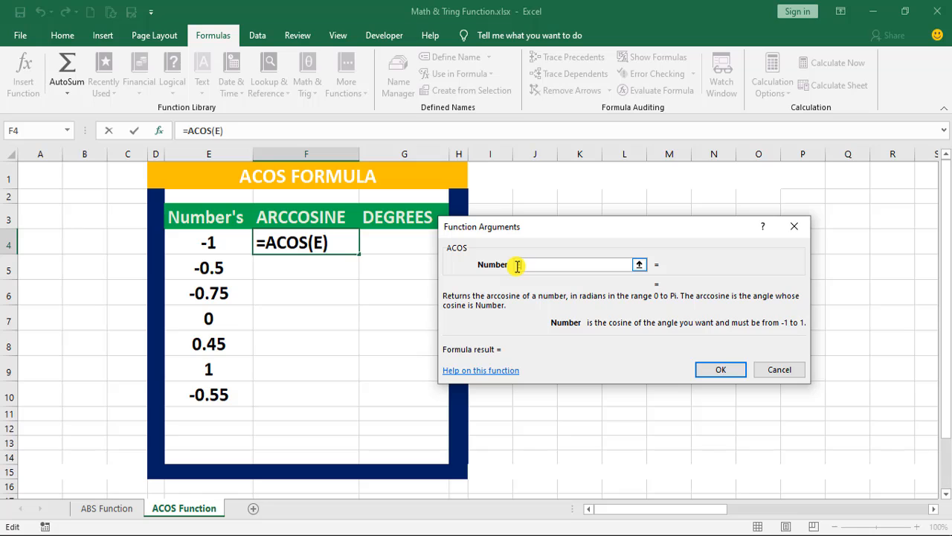
text(5)
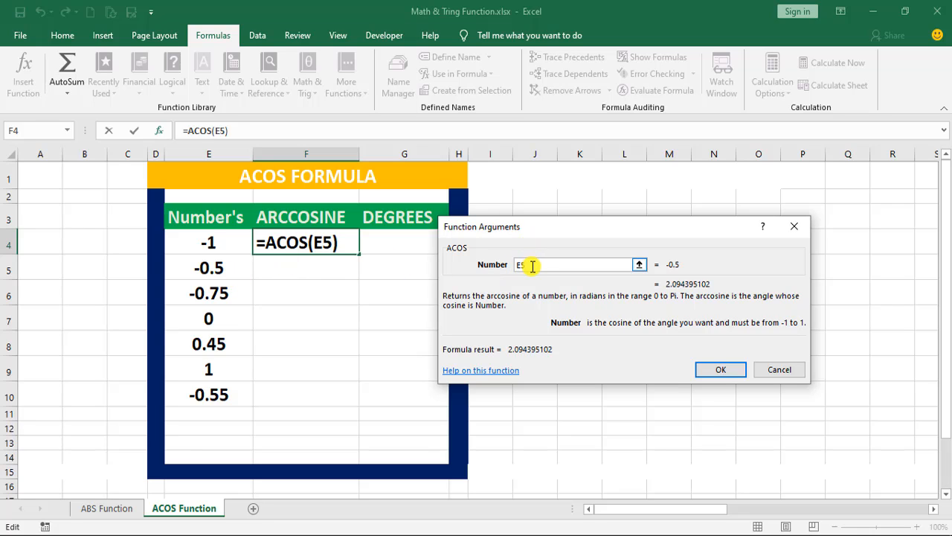
key(BackSpace)
text(4)
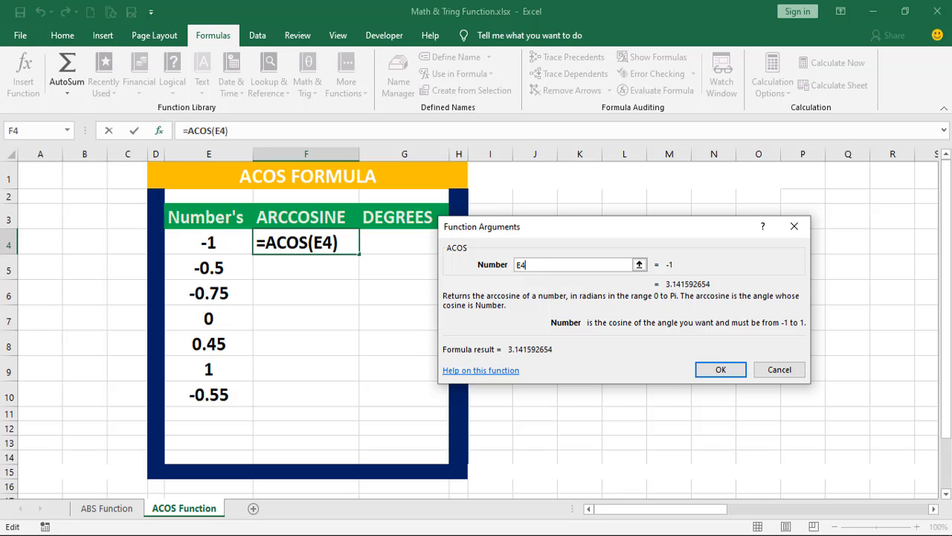
click(721, 368)
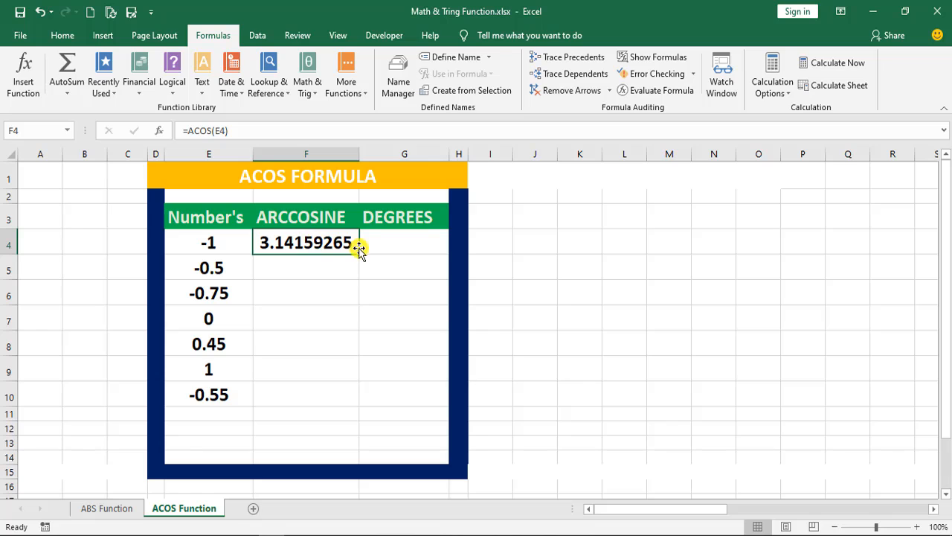
- Fill the ACOS formula from F4 down the ARCCOSINE column through F10
drag(358, 253, 355, 402)
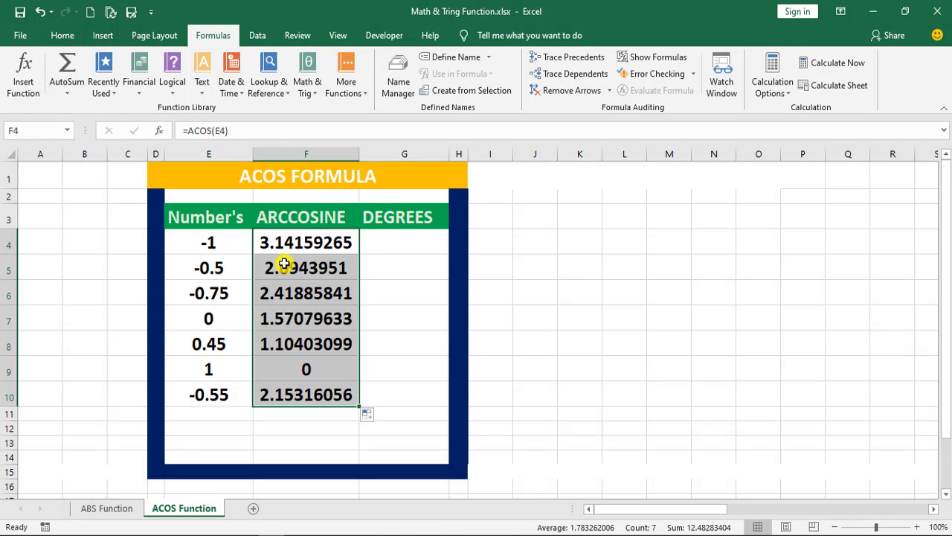
click(290, 240)
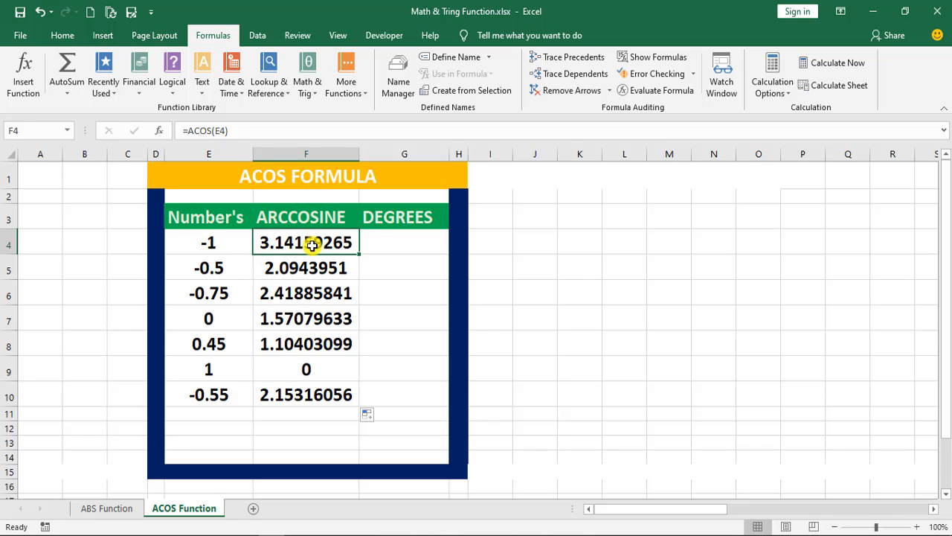
- Enter =DEGREES(F4) in cell G4 to convert the first arccosine from radians to degrees
click(379, 239)
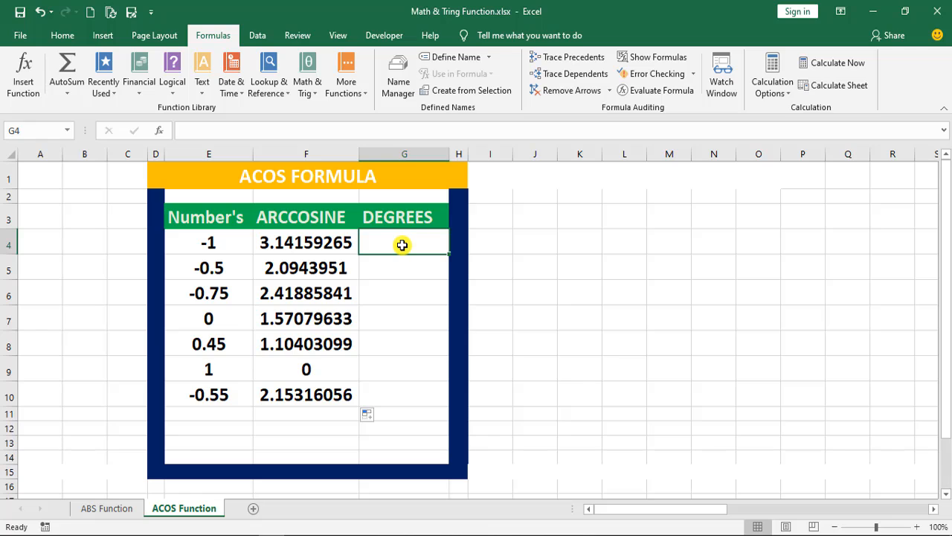
text(=)
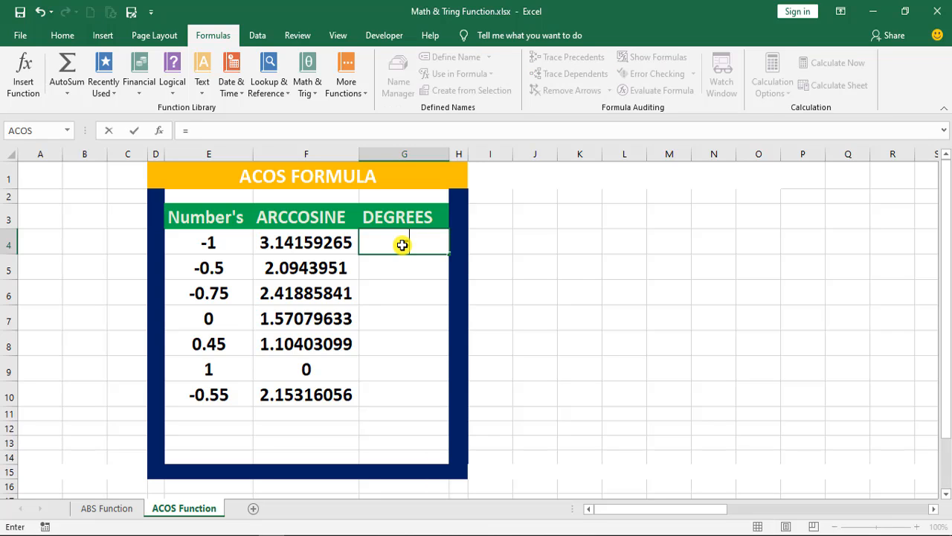
text(deg)
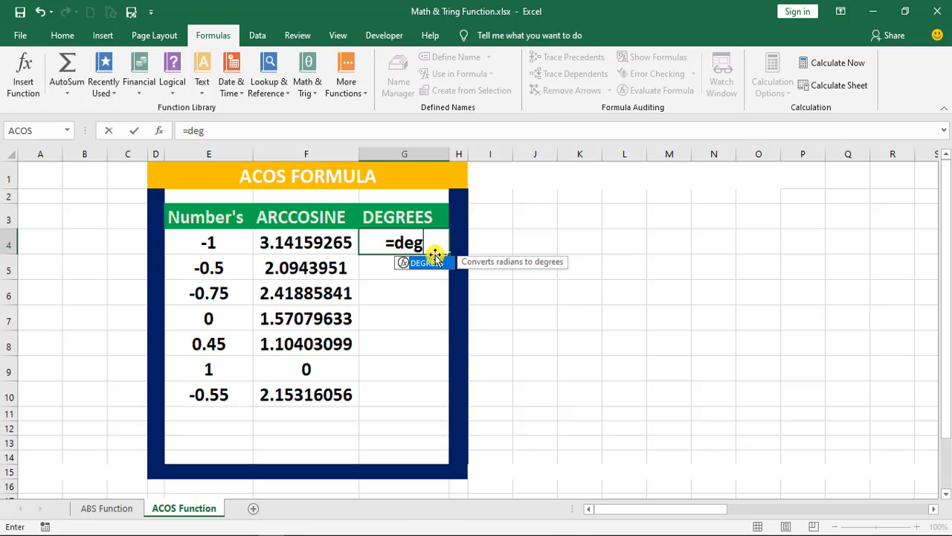
double_click(431, 264)
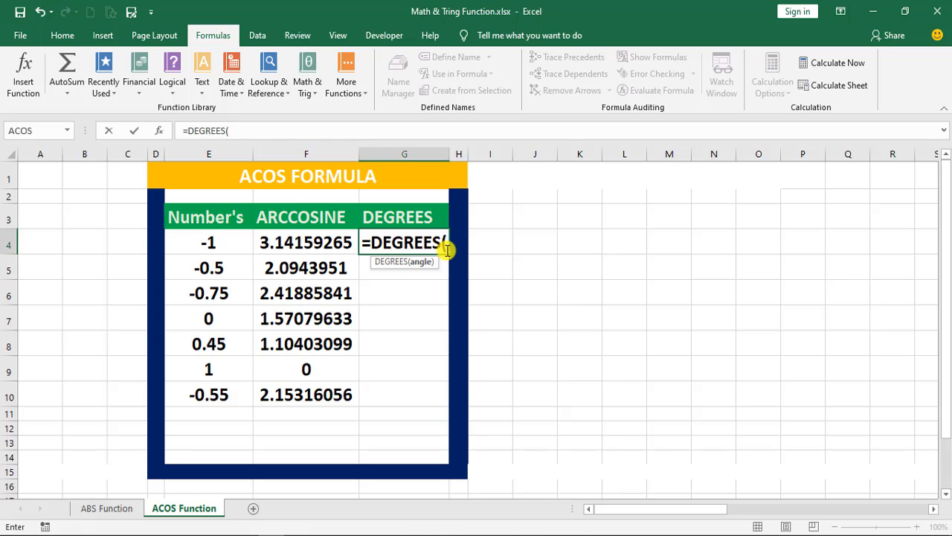
text(F4)
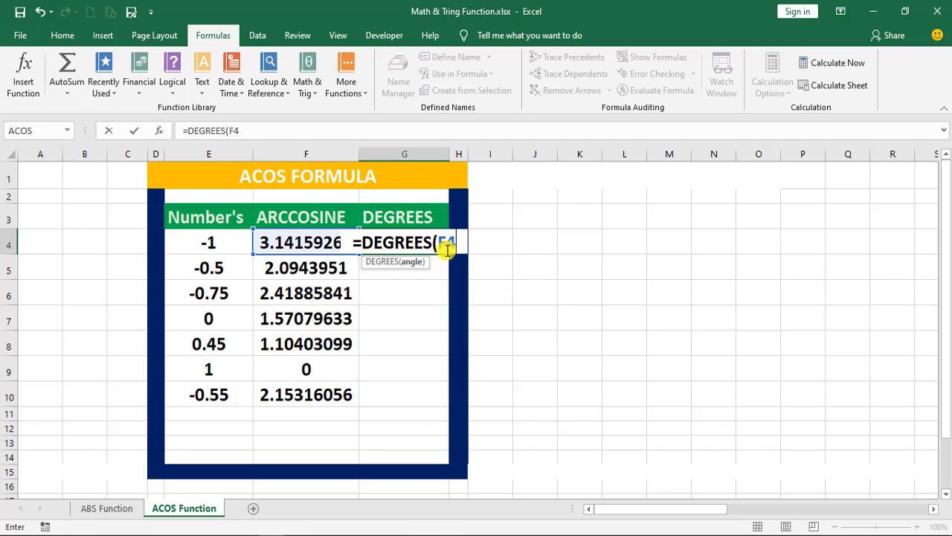
text())
key(Return)
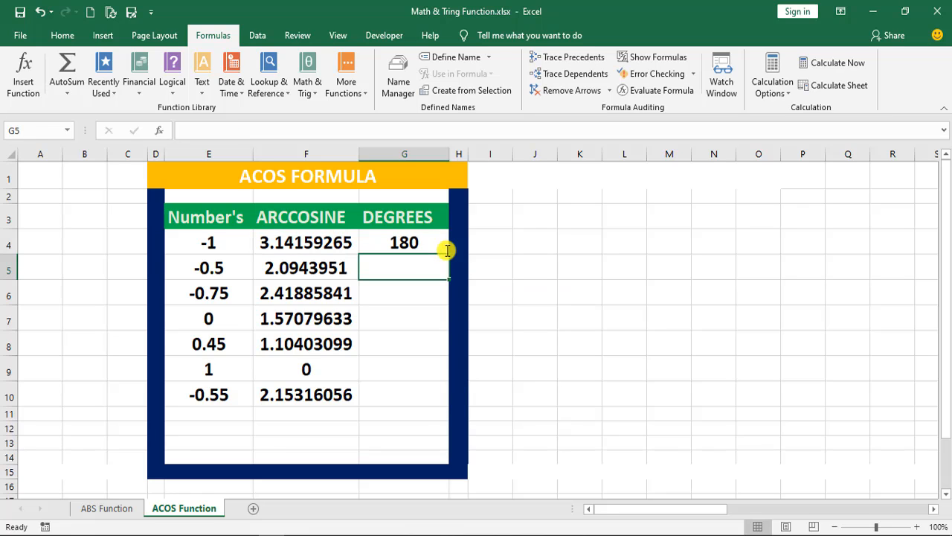
- Fill the DEGREES formula from G4 down through G10
click(272, 243)
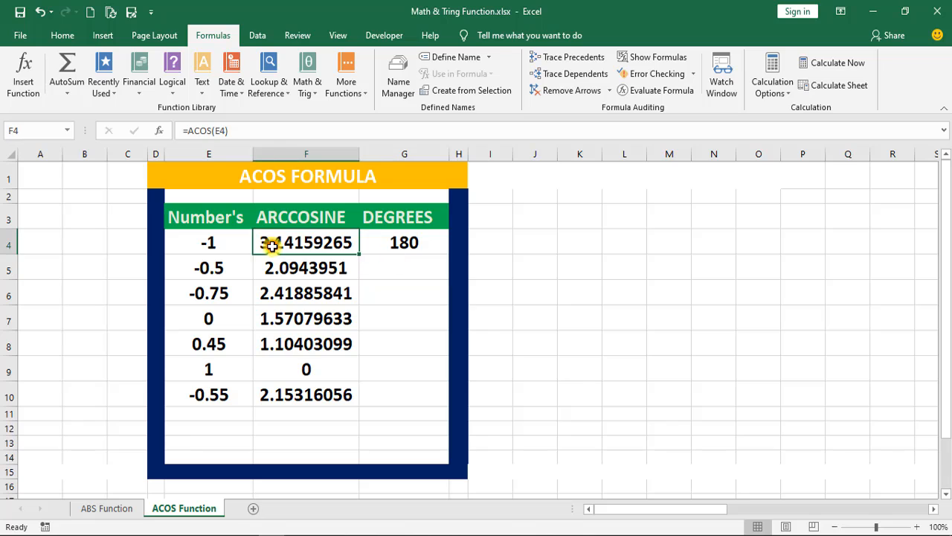
click(403, 242)
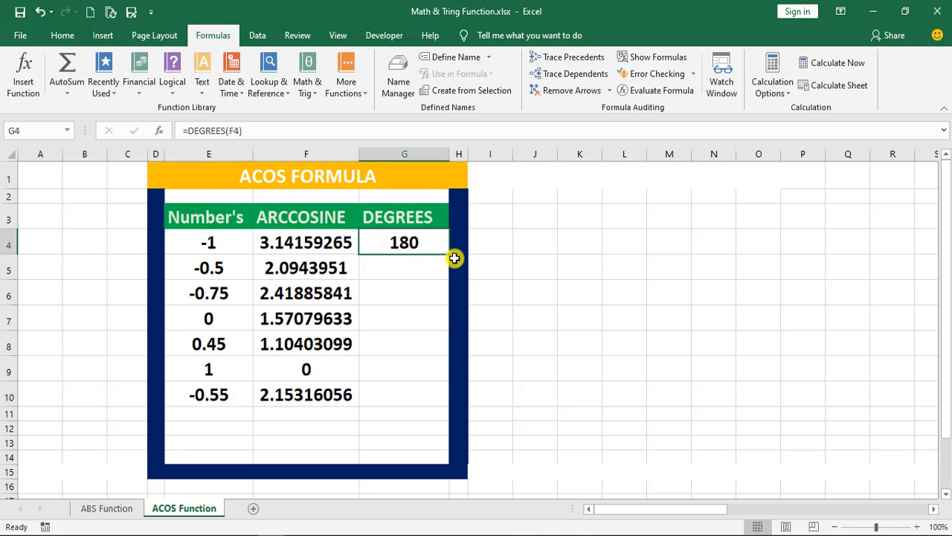
drag(447, 253, 444, 401)
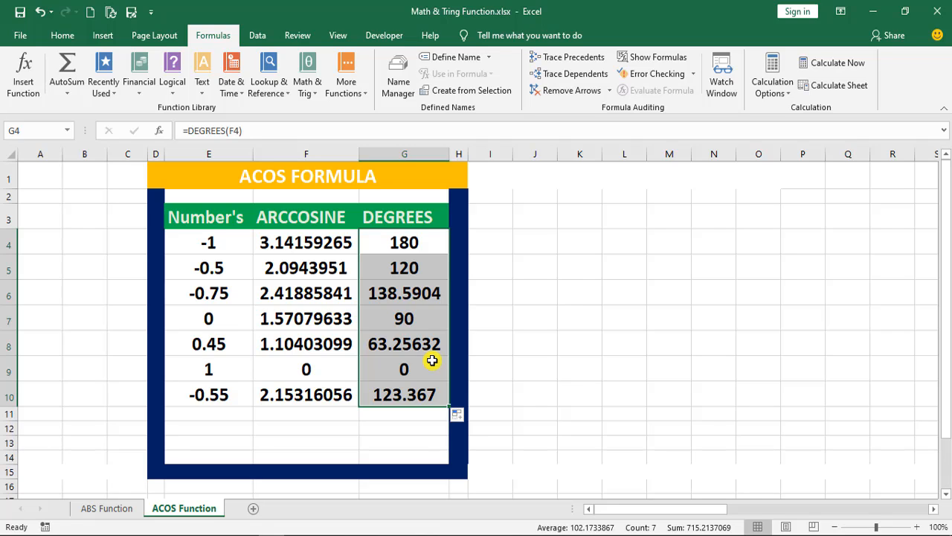
- Clear the DEGREES column results in G4:G10
drag(424, 242, 421, 395)
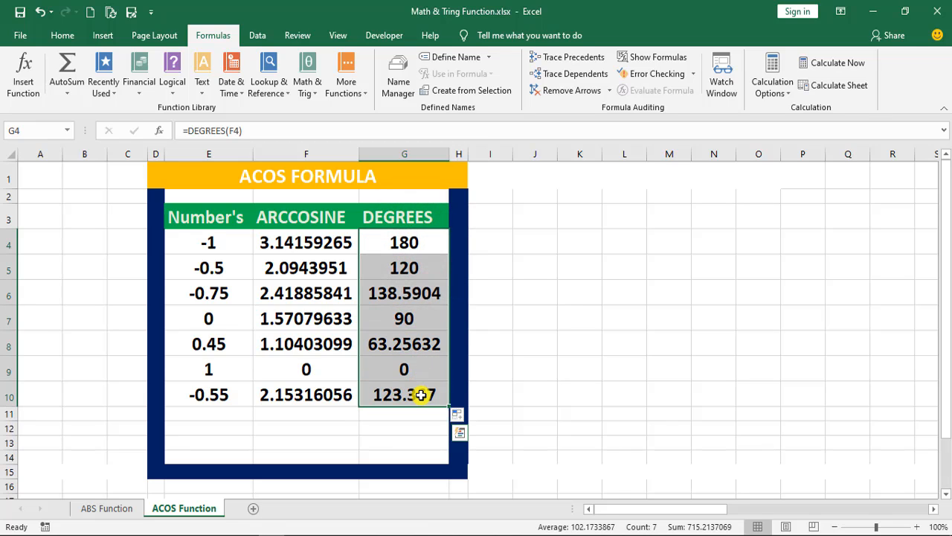
key(Delete)
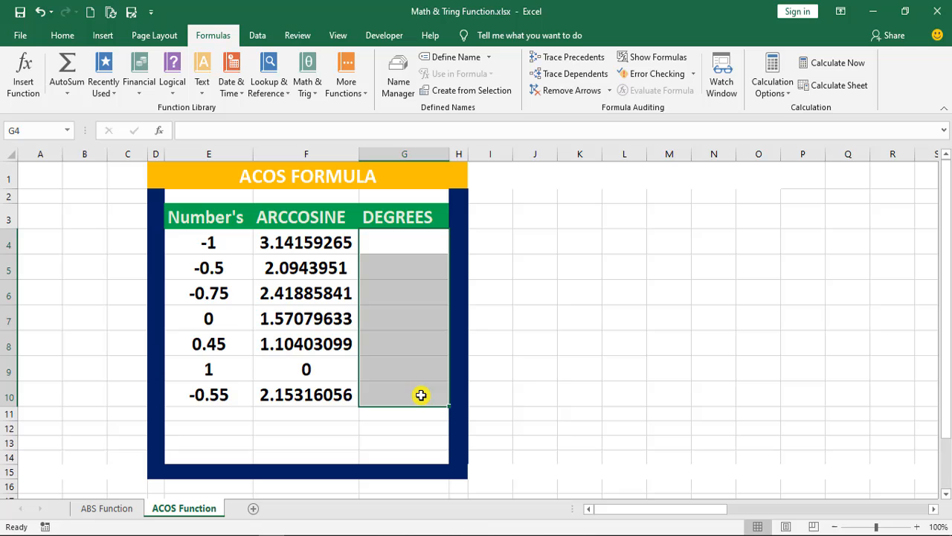
- Enter the formula =ACOS(-1)*180/PI() in cell G4 to calculate the angle in degrees
click(418, 243)
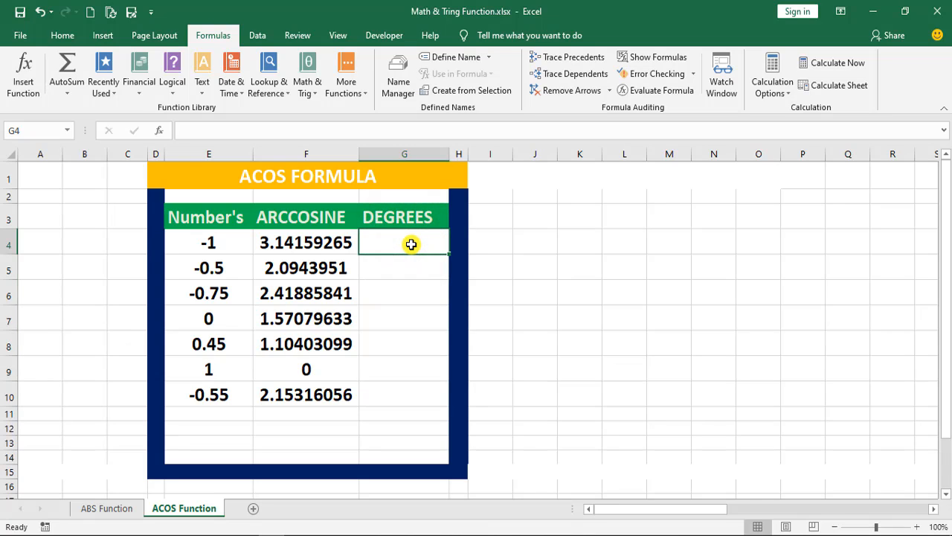
text(=)
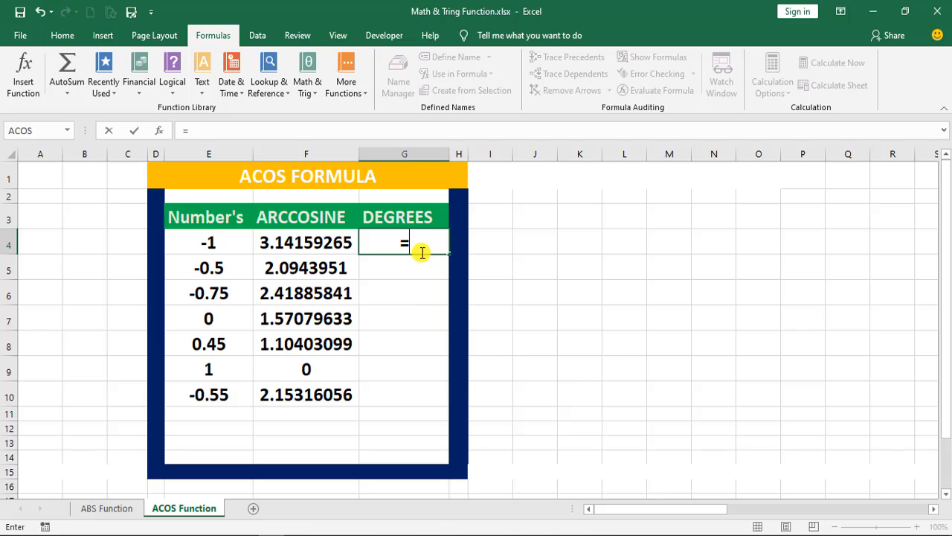
text(acos)
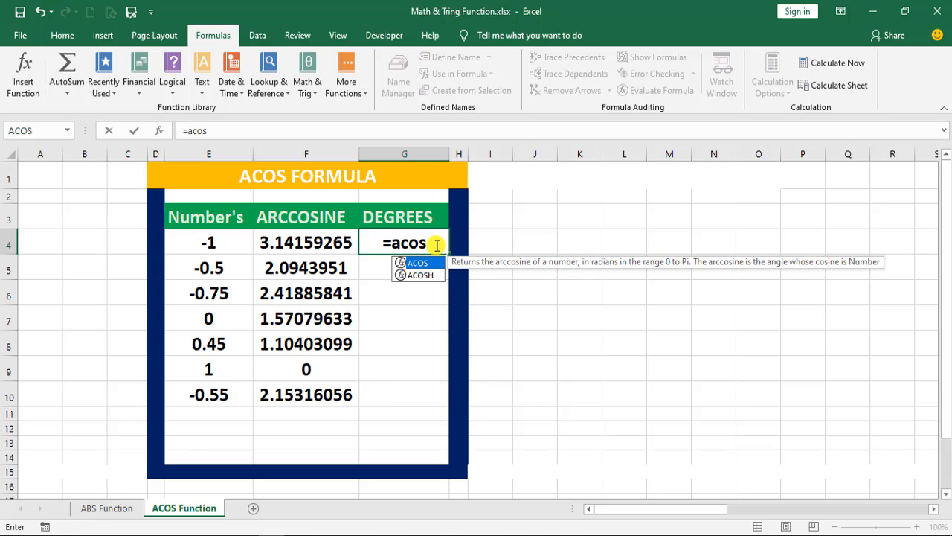
text(()
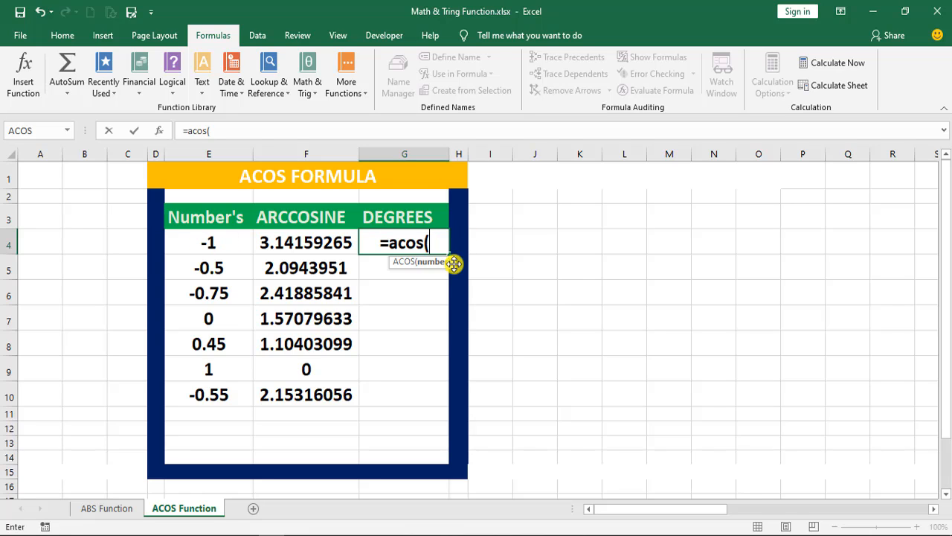
text(-)
text(1)
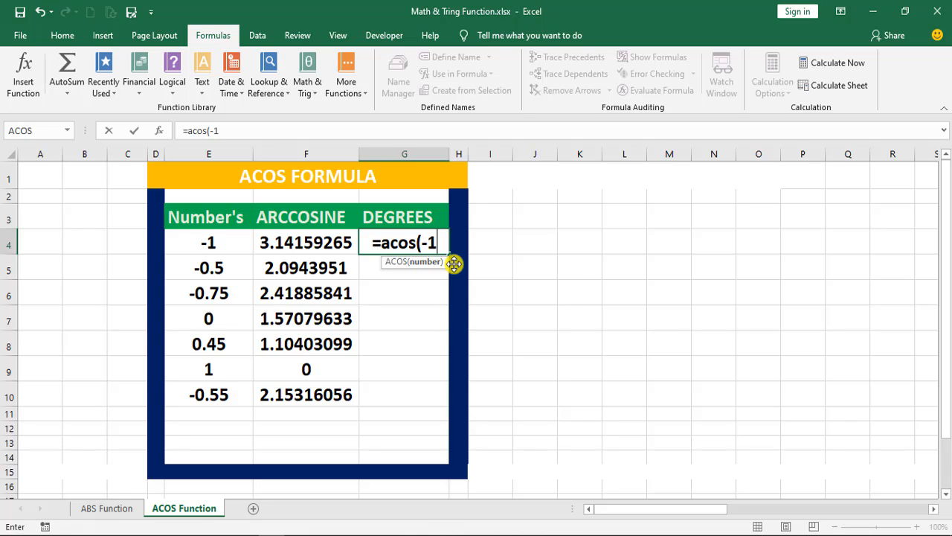
text())
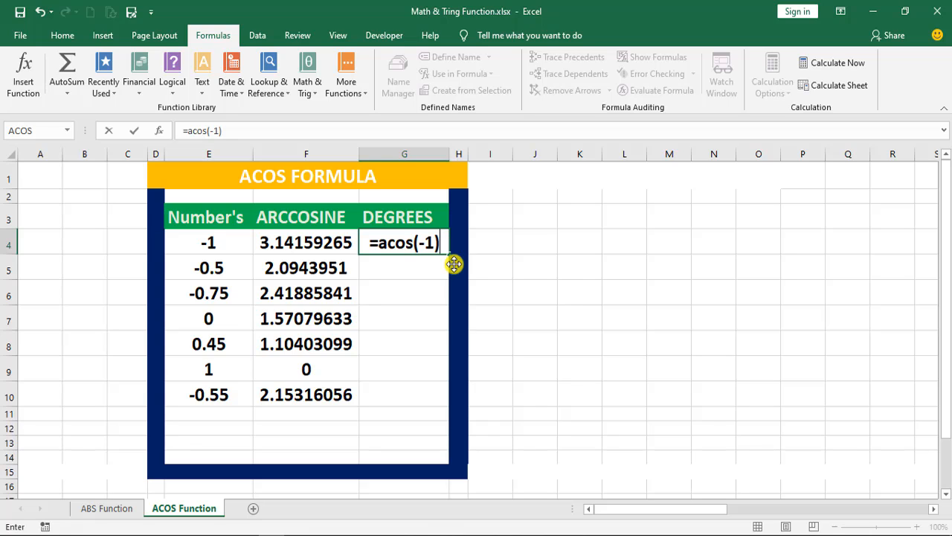
text(*)
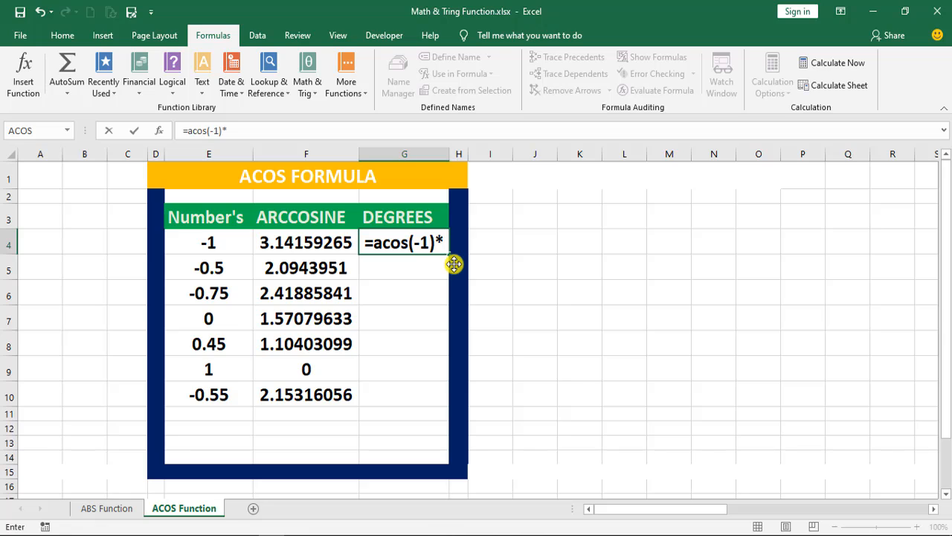
text(180)
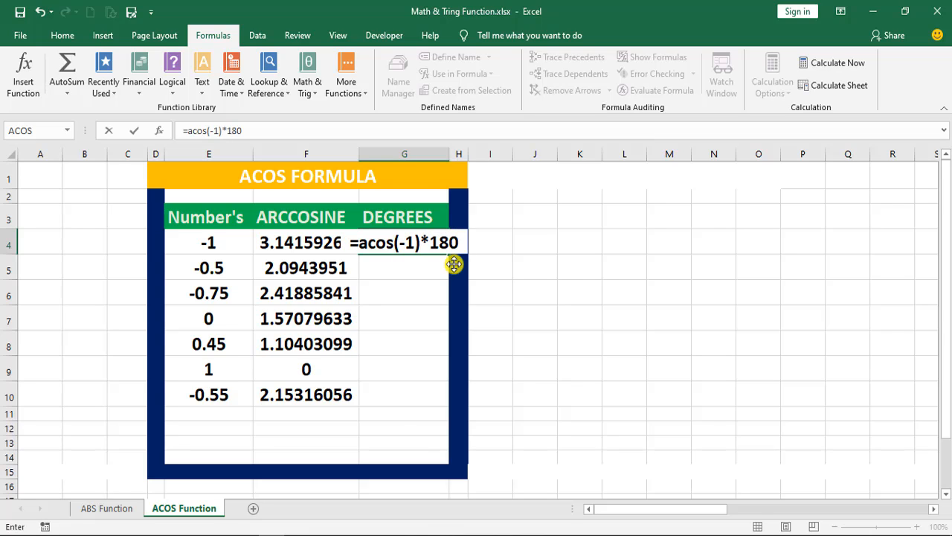
text(/)
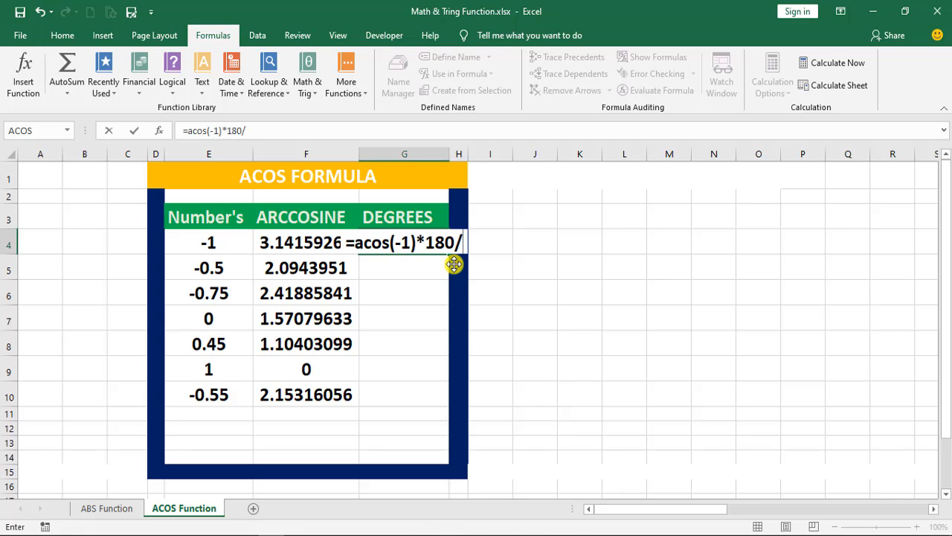
text(pi)
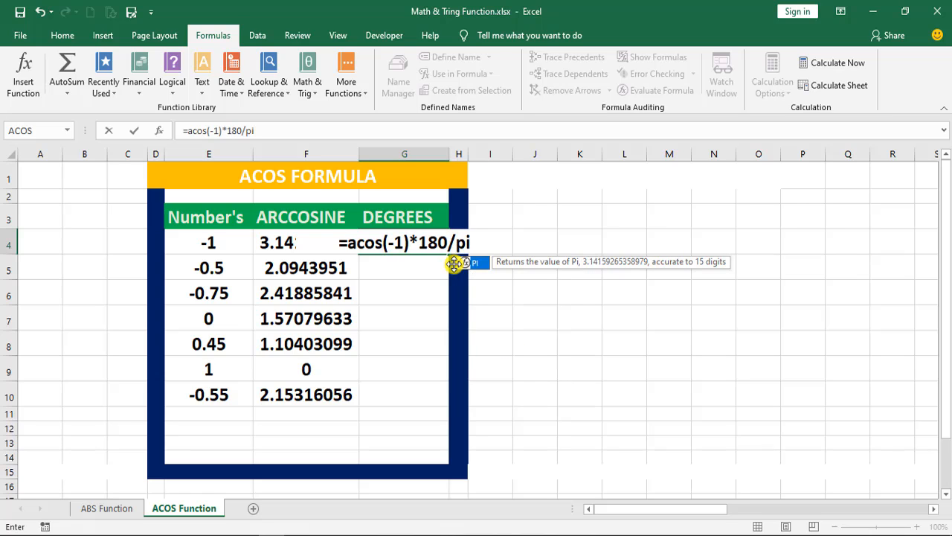
text(())
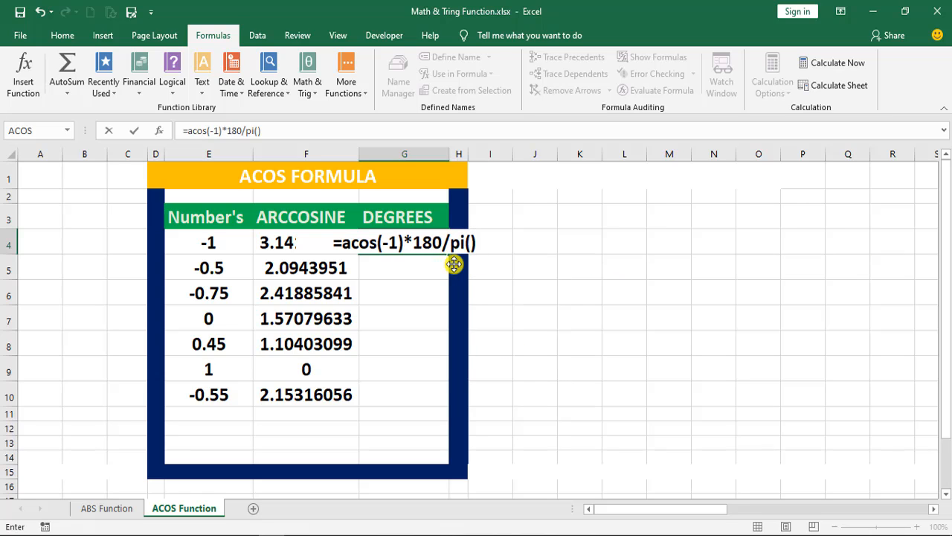
key(Return)
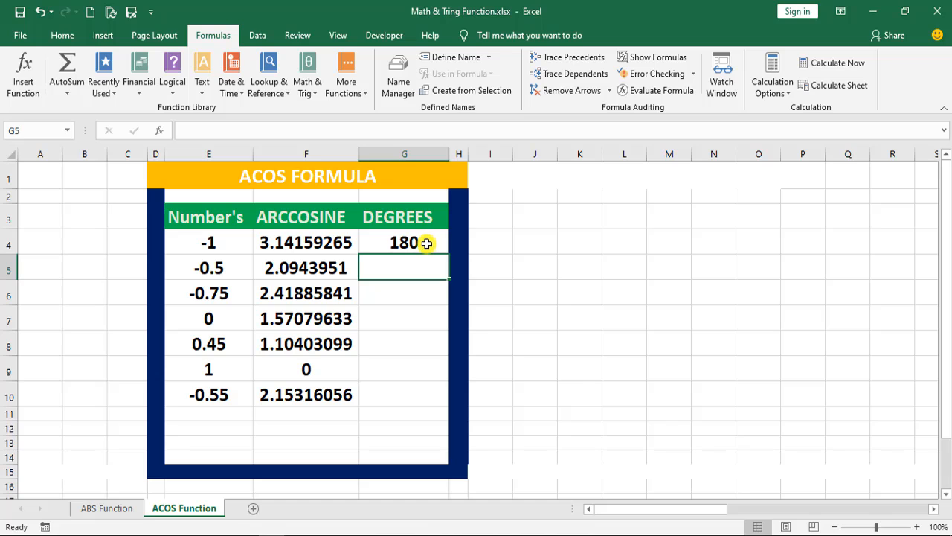
- Fill the ACOS(-1)*180/PI() formula from G4 down through G10
click(388, 245)
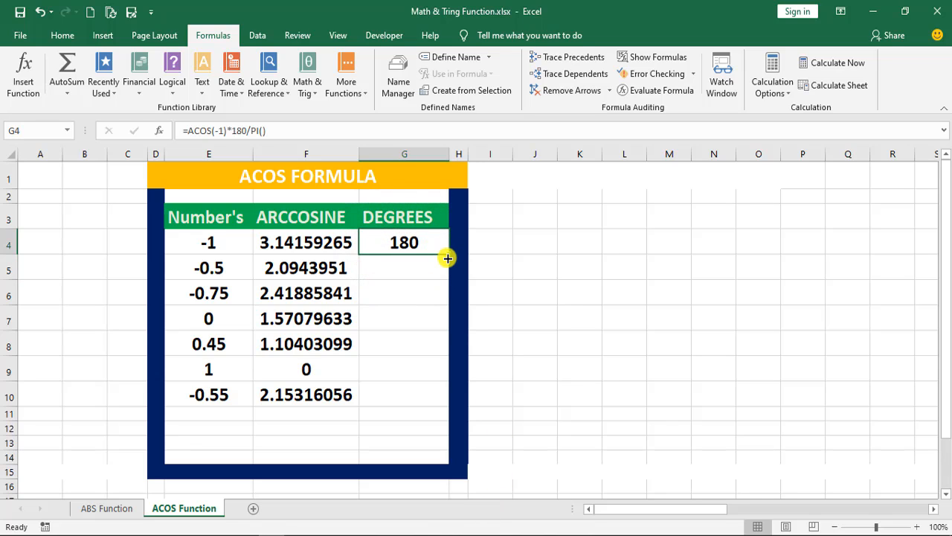
drag(449, 253, 457, 411)
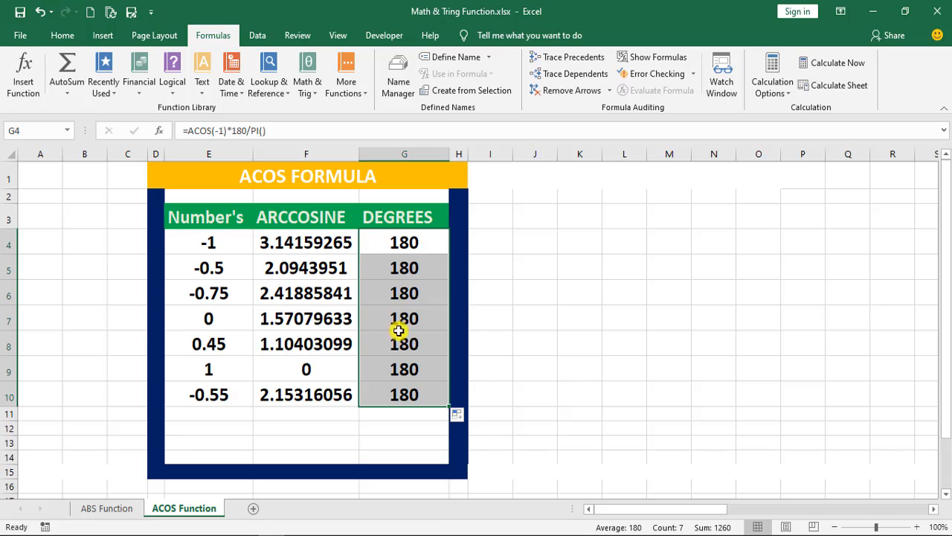
- Change the ACOS argument in the G6 formula to -0.75
click(306, 294)
click(412, 291)
double_click(410, 293)
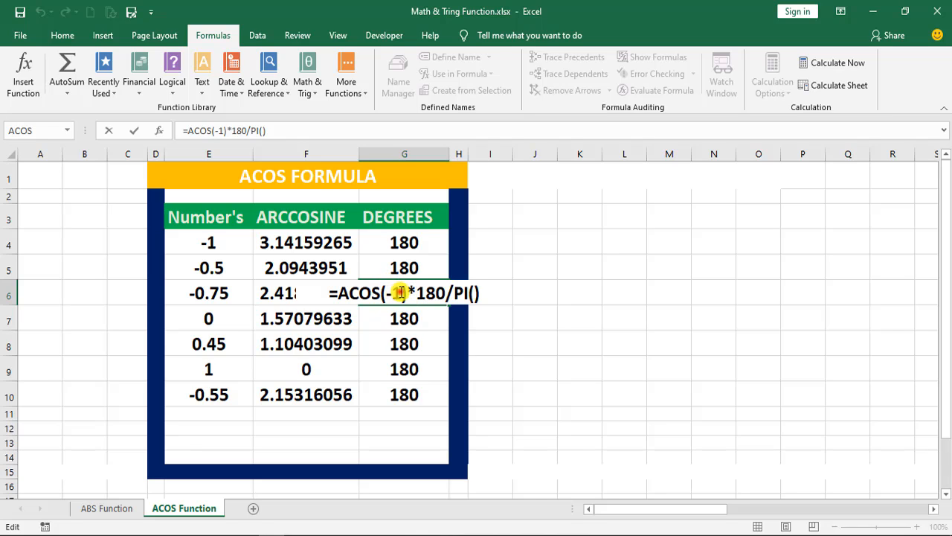
double_click(396, 293)
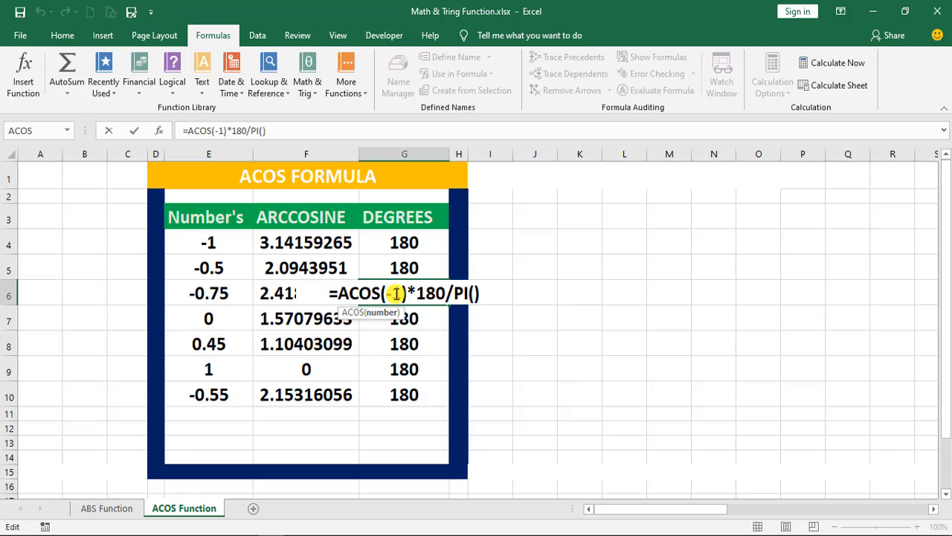
key(BackSpace)
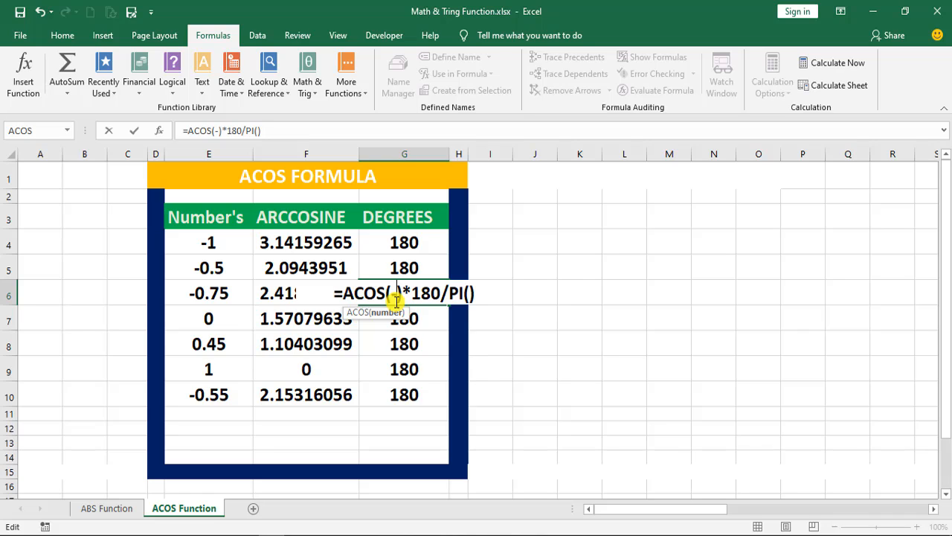
text(0.75)
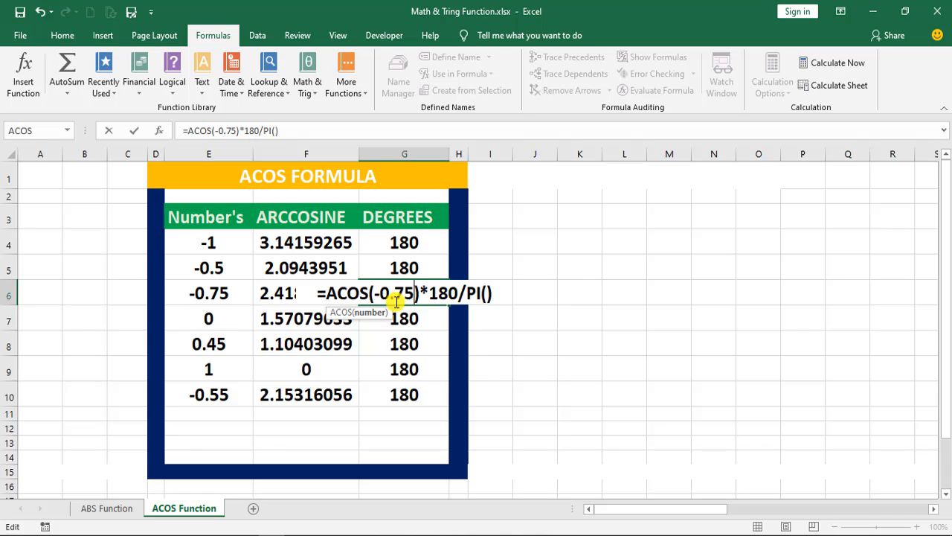
key(Return)
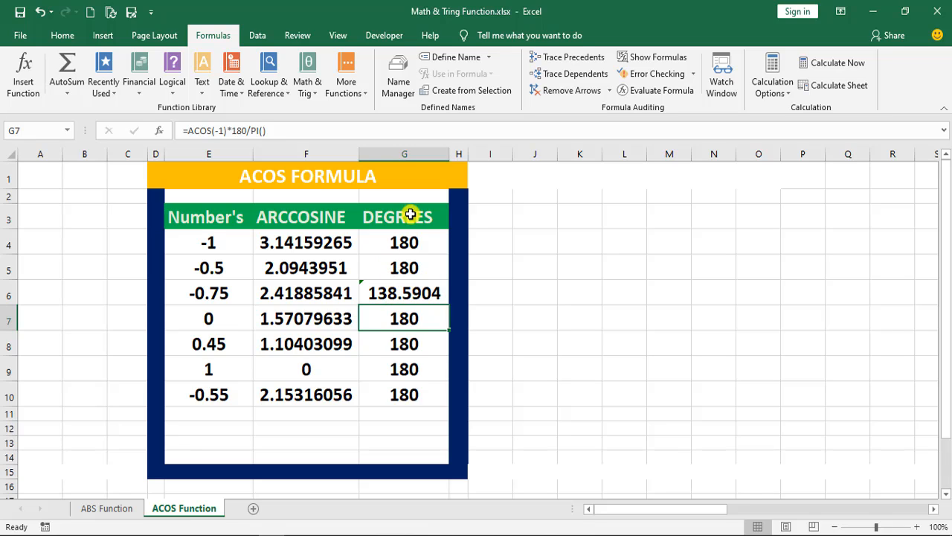
- Undo the G6 formula edit and the fill of G5:G10, keeping only the formula in G4
click(400, 242)
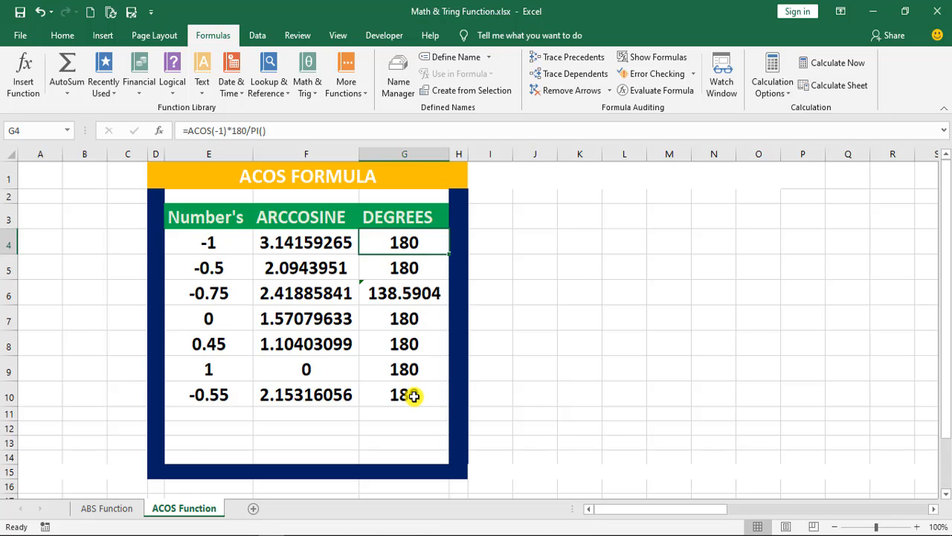
key(ctrl+z)
key(ctrl+z)
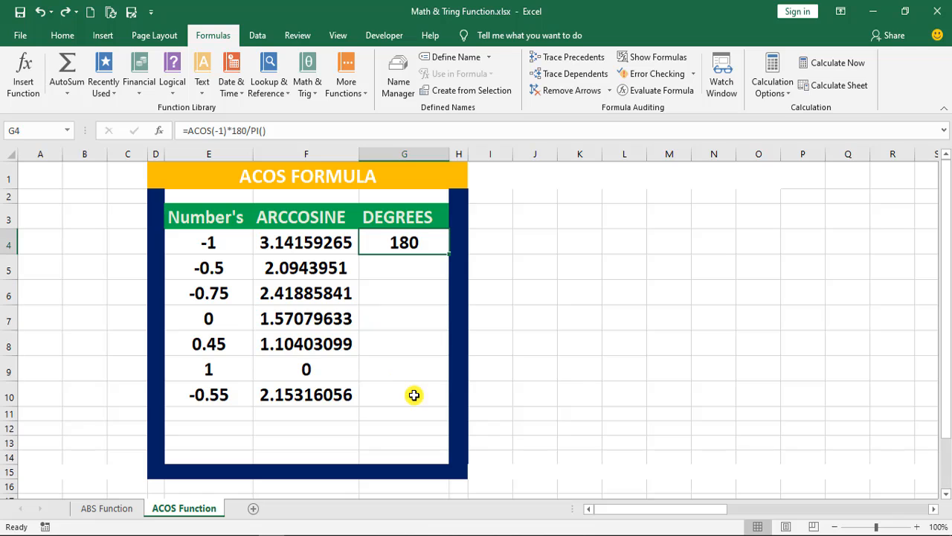
click(416, 259)
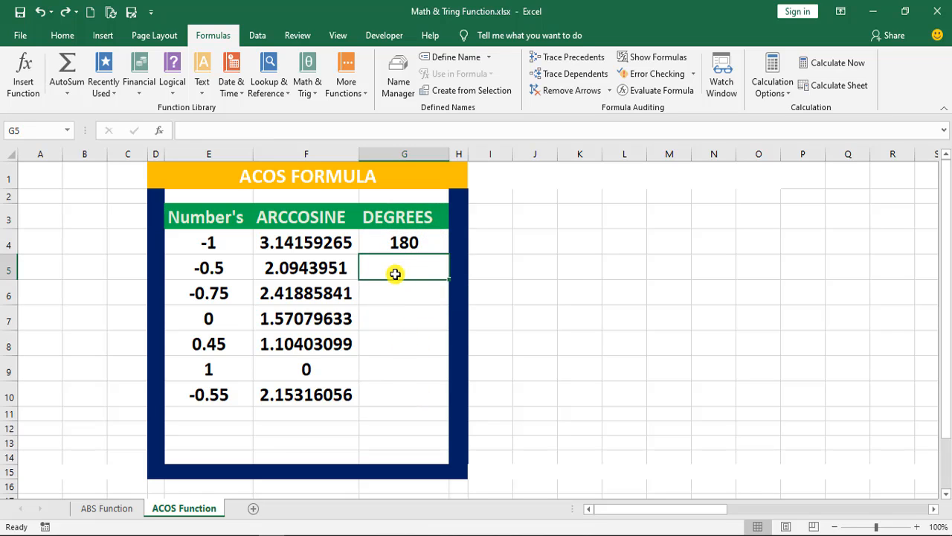
- Replace the formula in cell G4 with =DEGREES(ACOS(-1)) to convert the arccosine to degrees
click(398, 242)
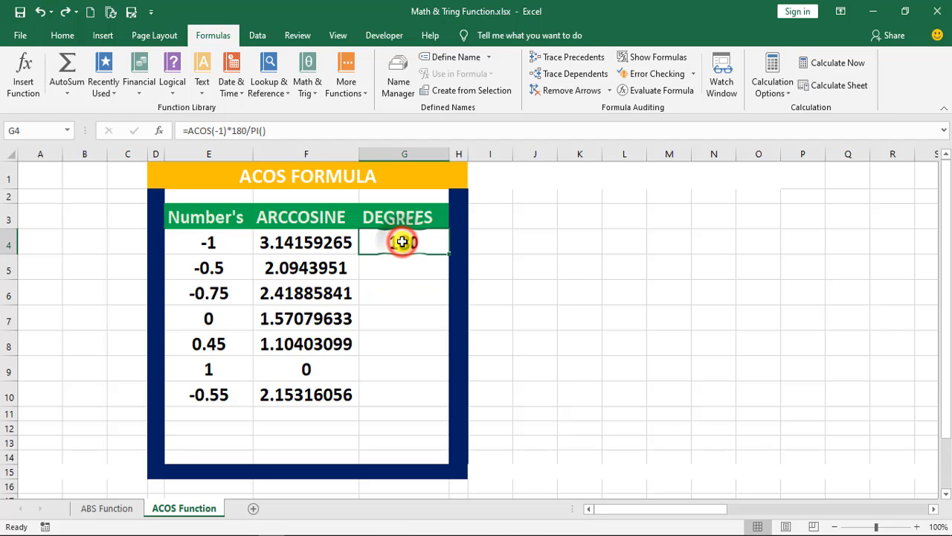
key(Delete)
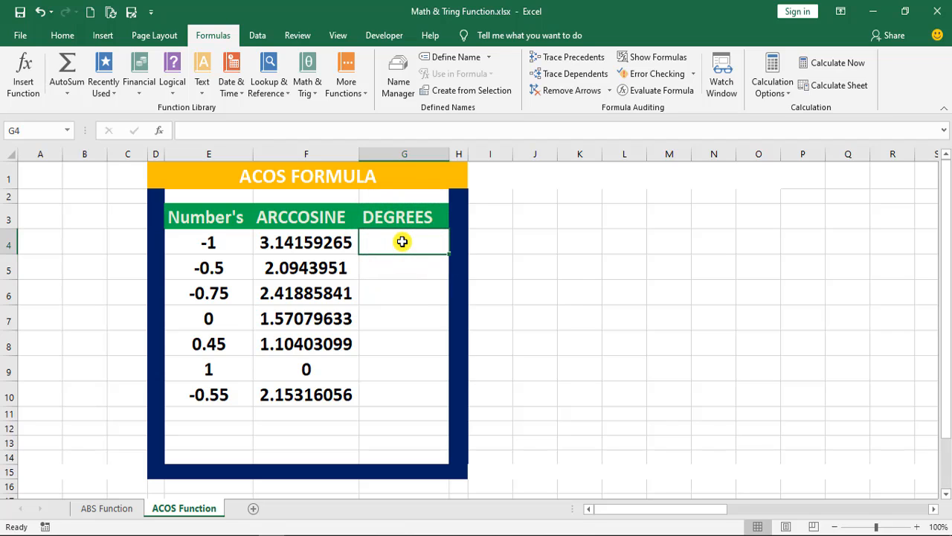
text(=)
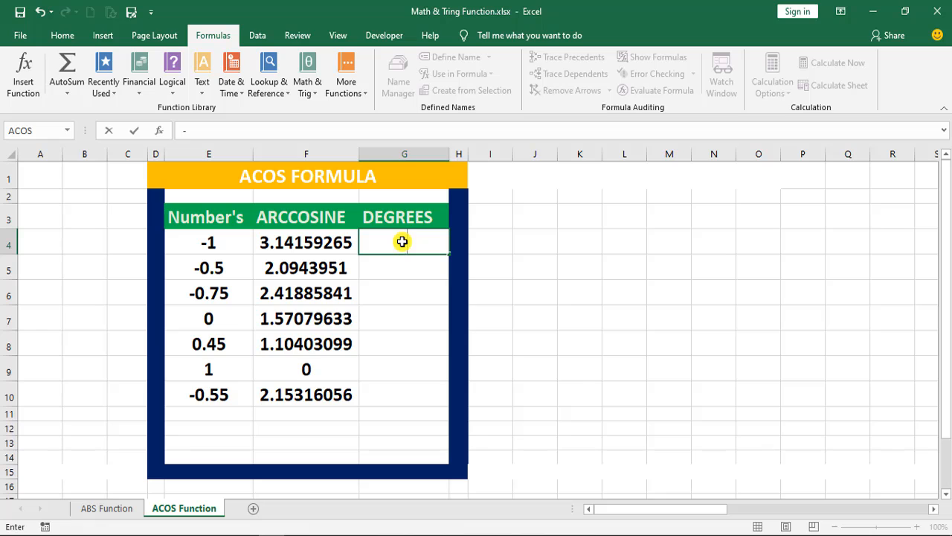
text(de)
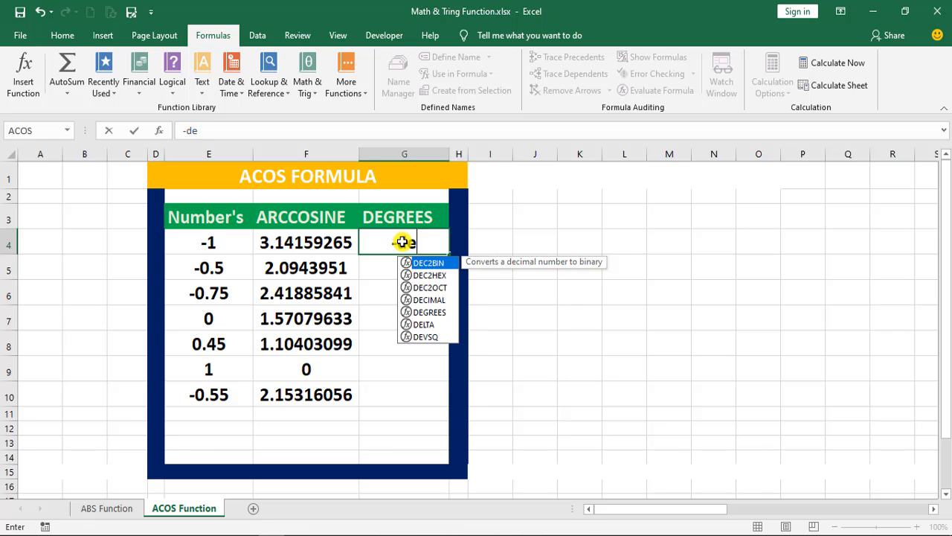
text(grees)
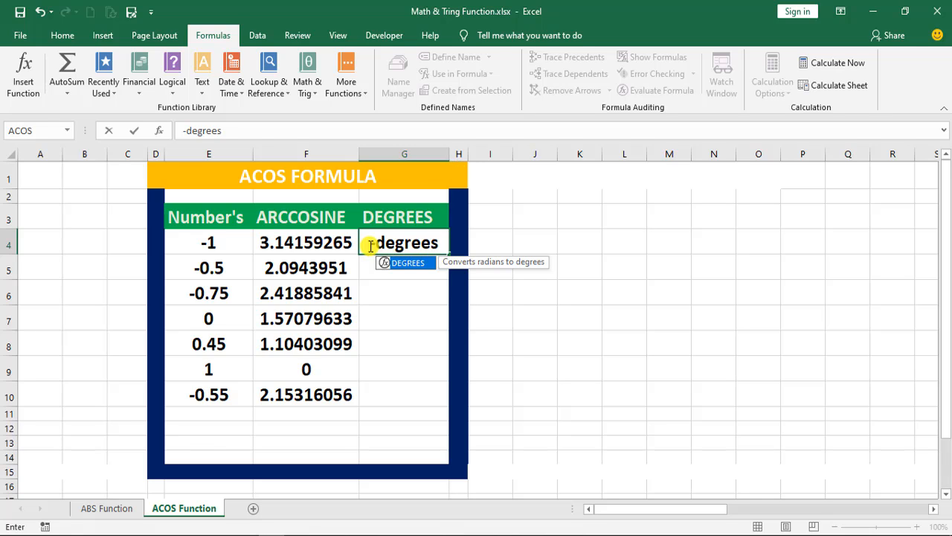
click(371, 246)
key(BackSpace)
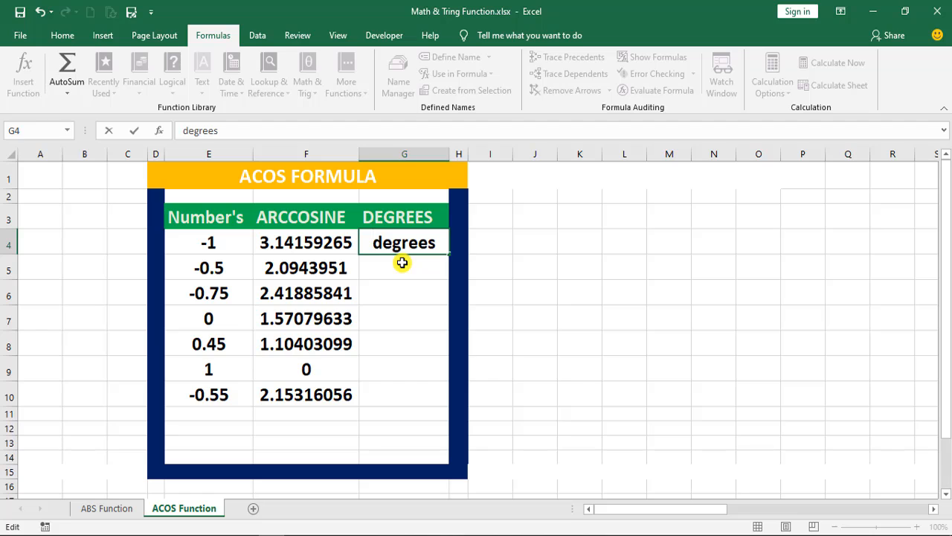
text(=)
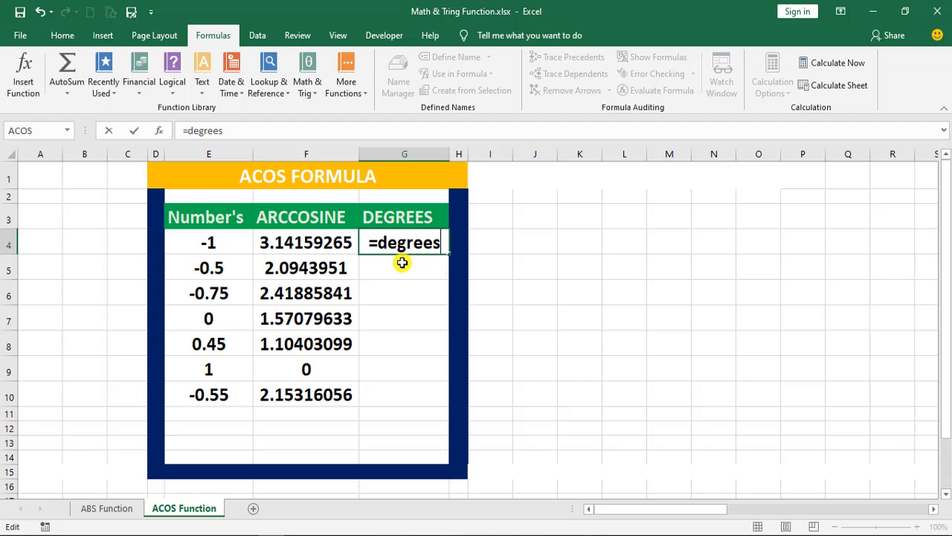
click(444, 245)
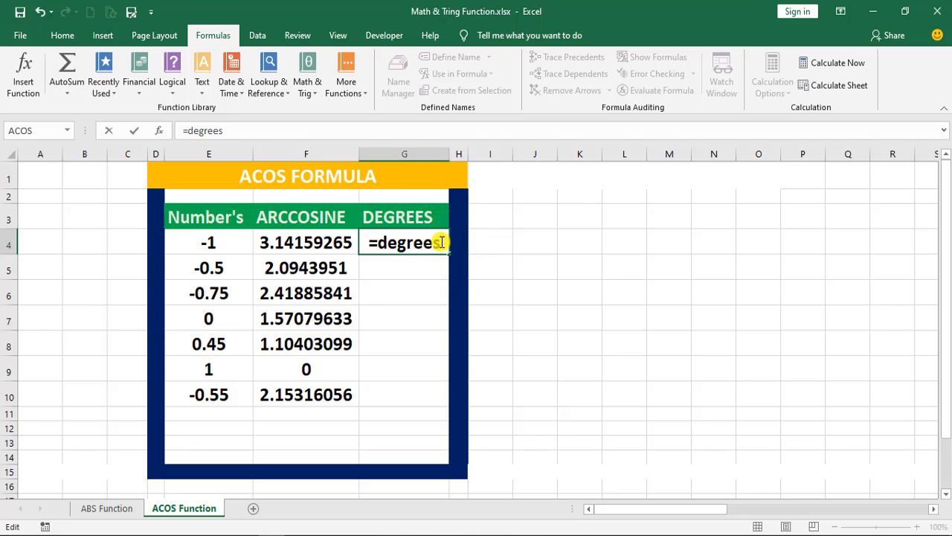
text(()
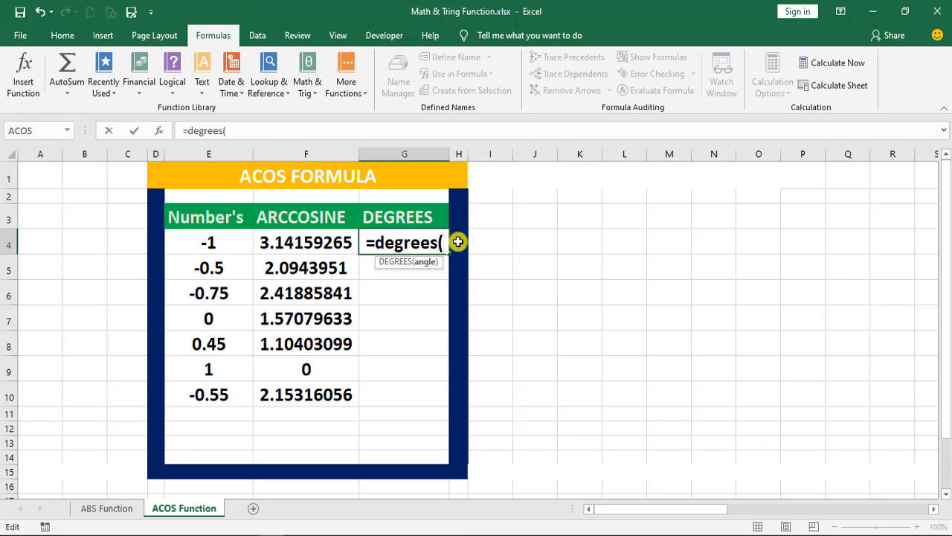
text(acos)
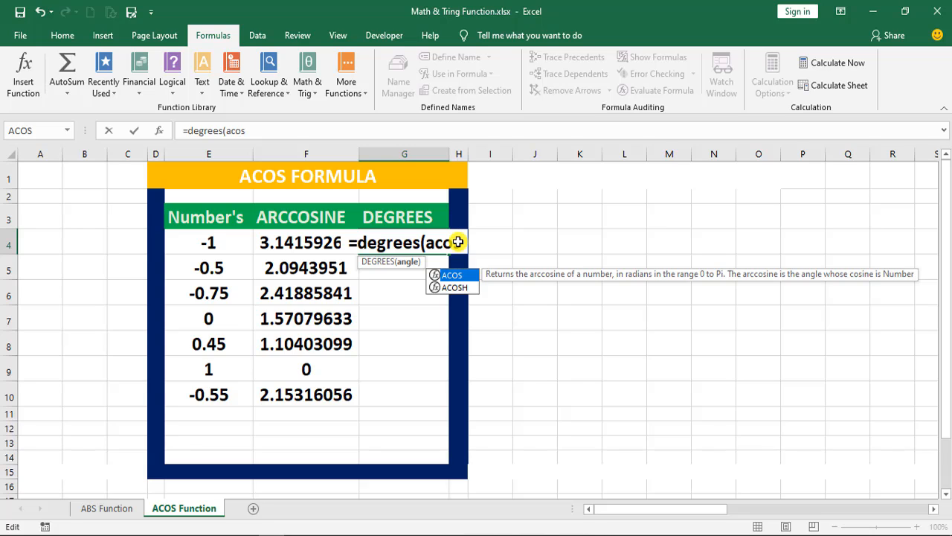
text(()
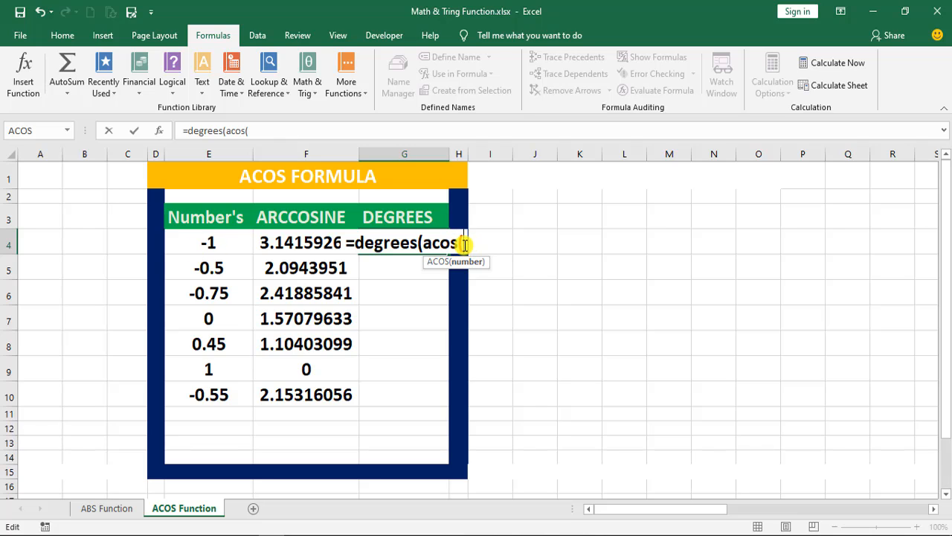
text(-1)
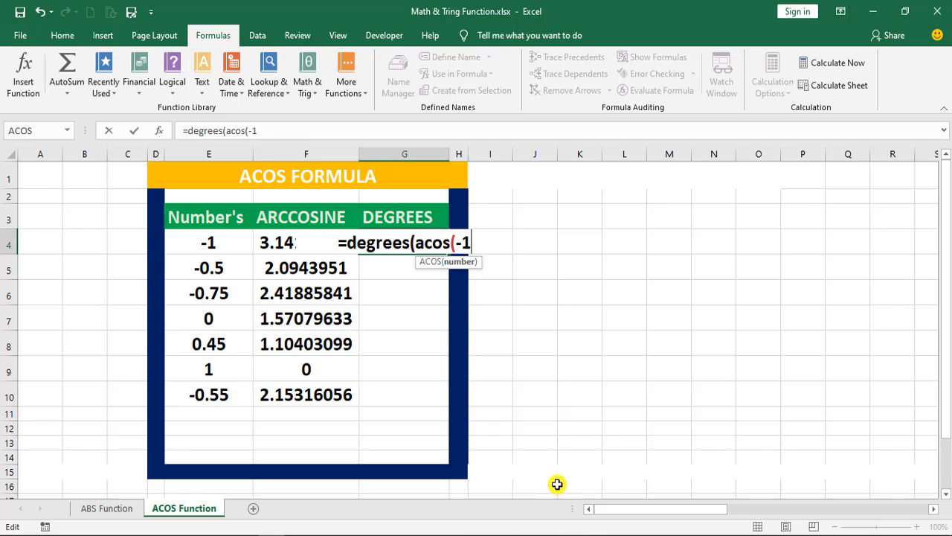
text())
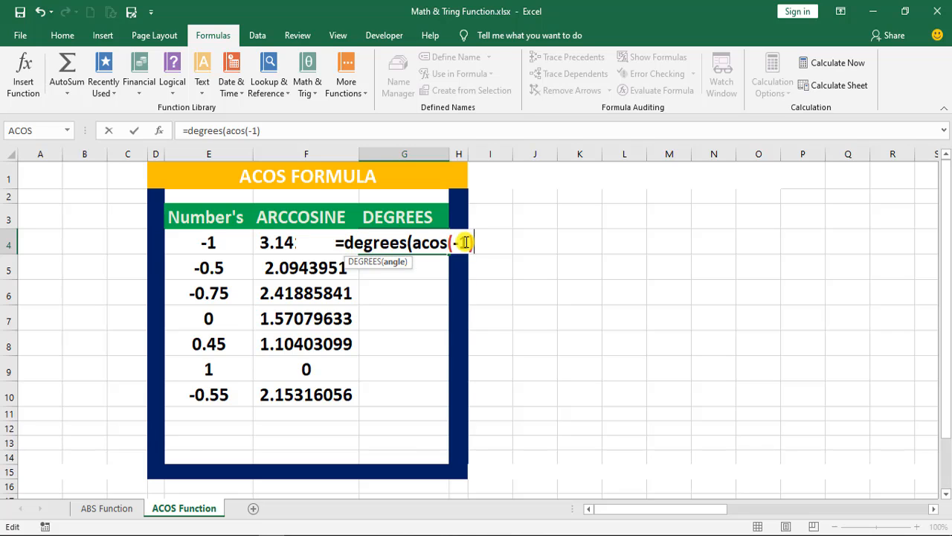
text())
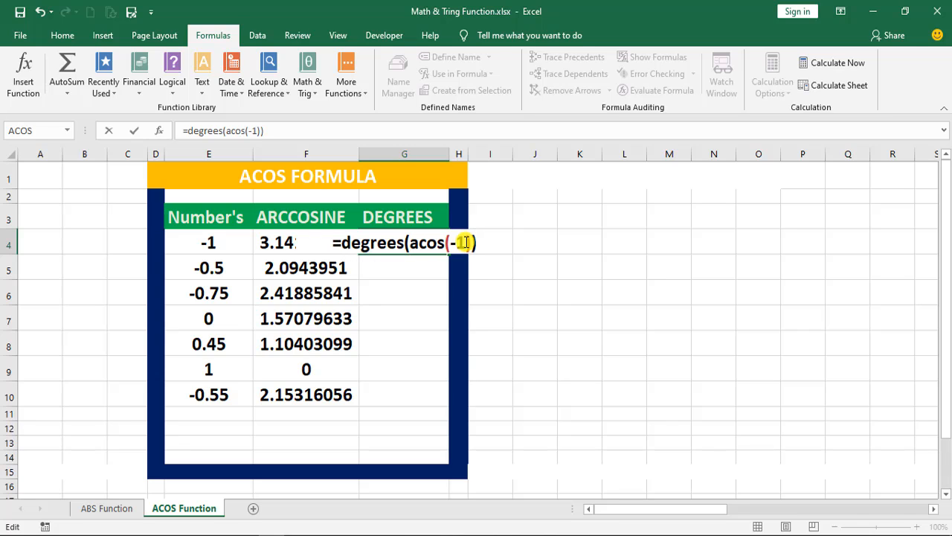
key(Return)
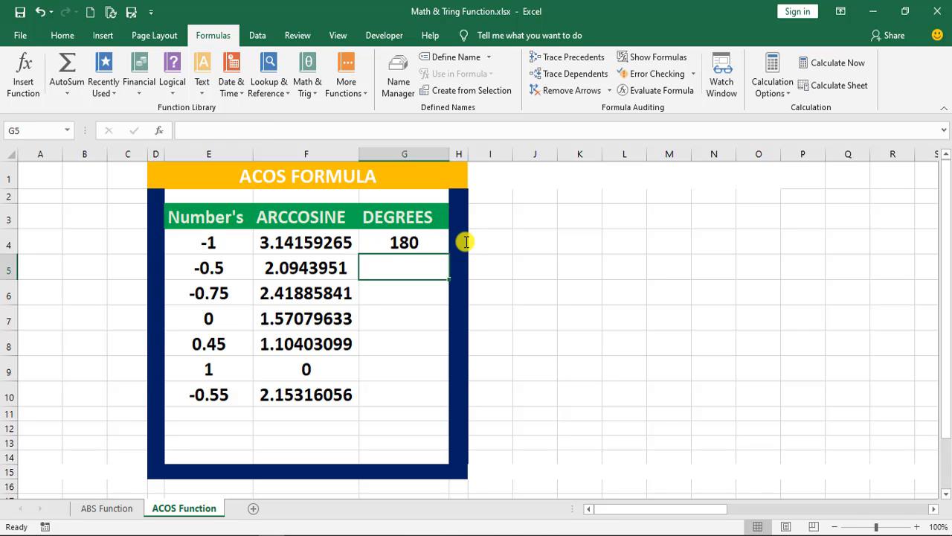
- Fill the DEGREES(ACOS(-1)) formula from G4 down through G10
click(405, 243)
click(404, 272)
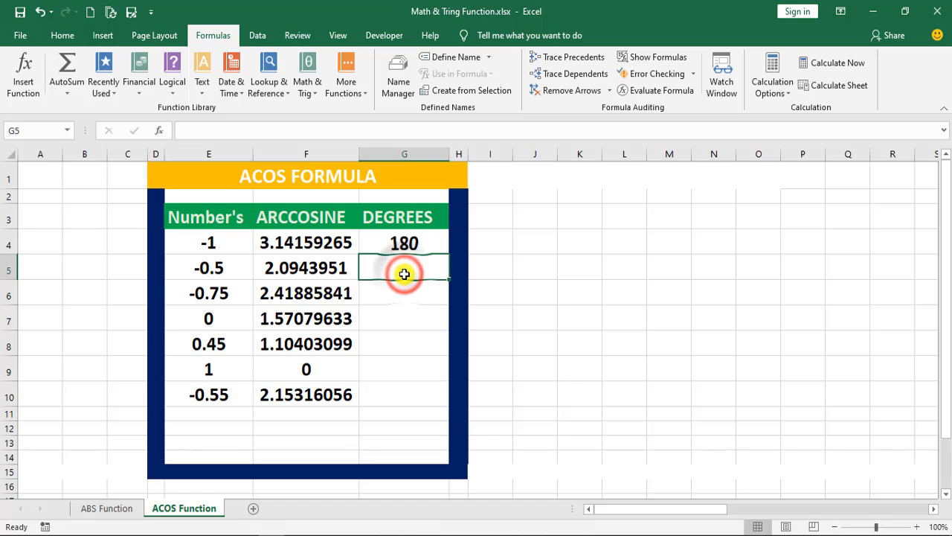
click(415, 244)
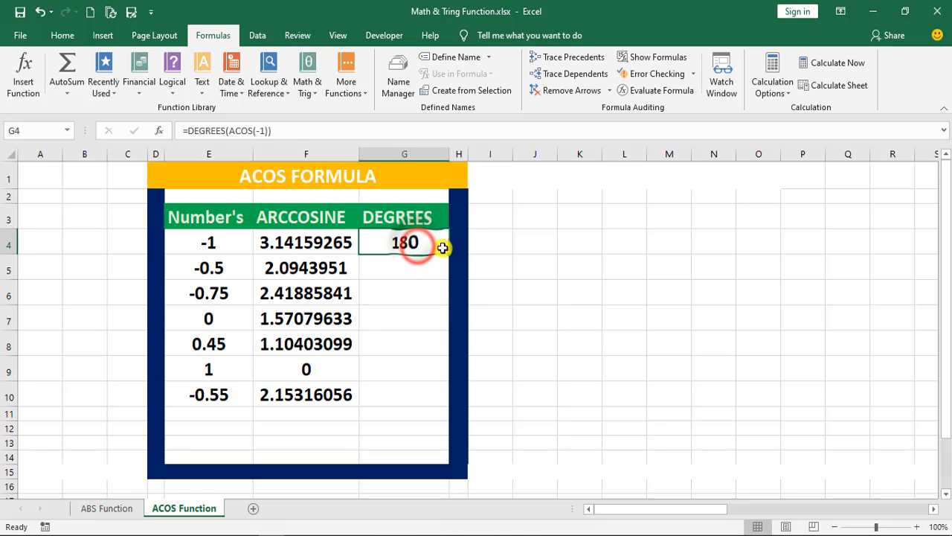
drag(447, 253, 454, 401)
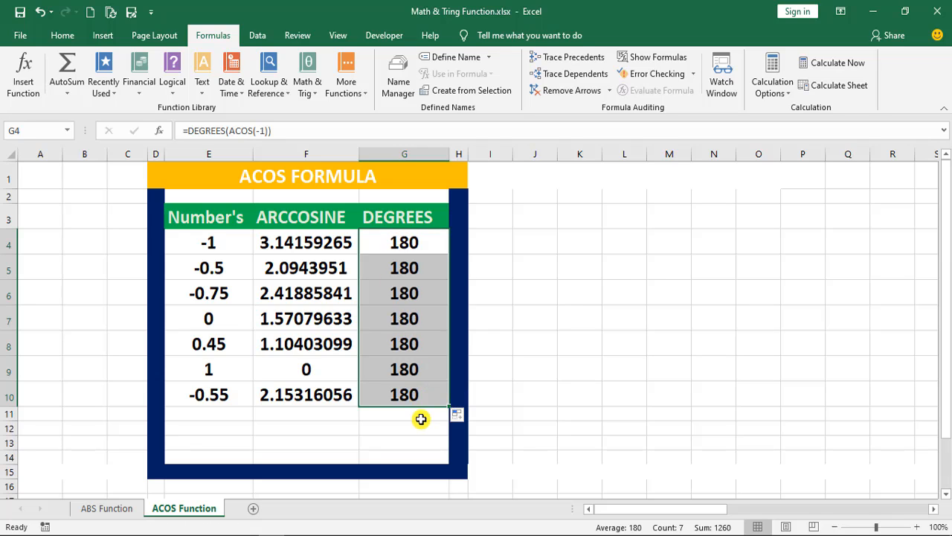
- Review the ACOS argument in G4 and change the argument in the G5 formula to -0.5
click(409, 242)
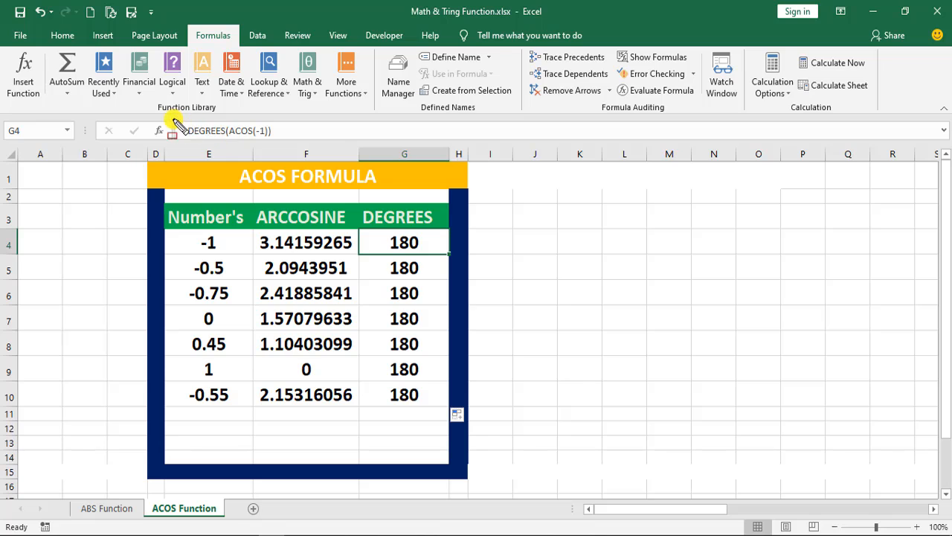
drag(171, 120, 313, 141)
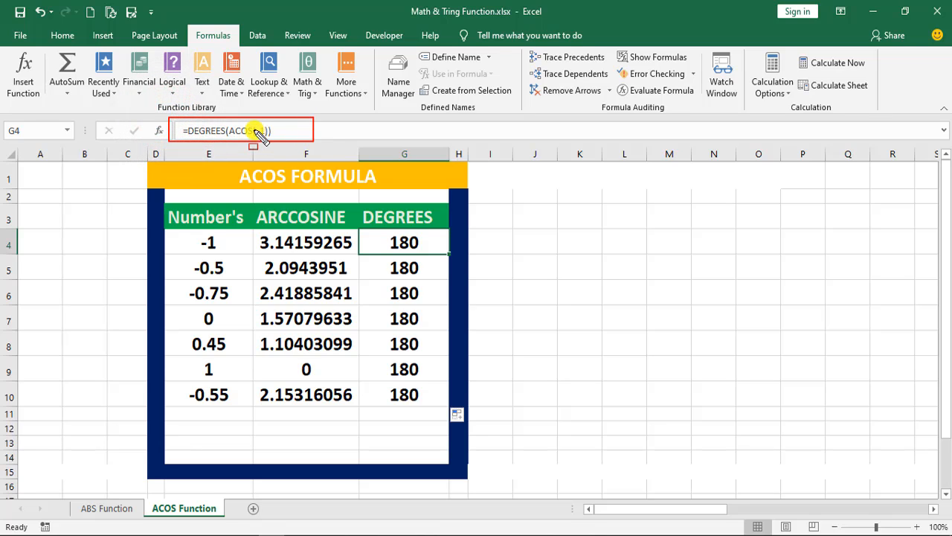
drag(253, 124, 269, 141)
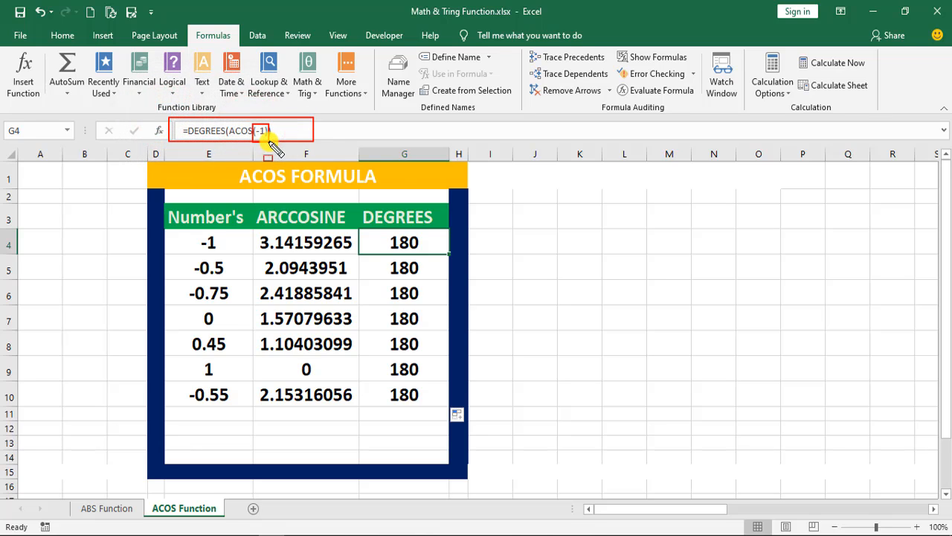
key(Escape)
click(411, 268)
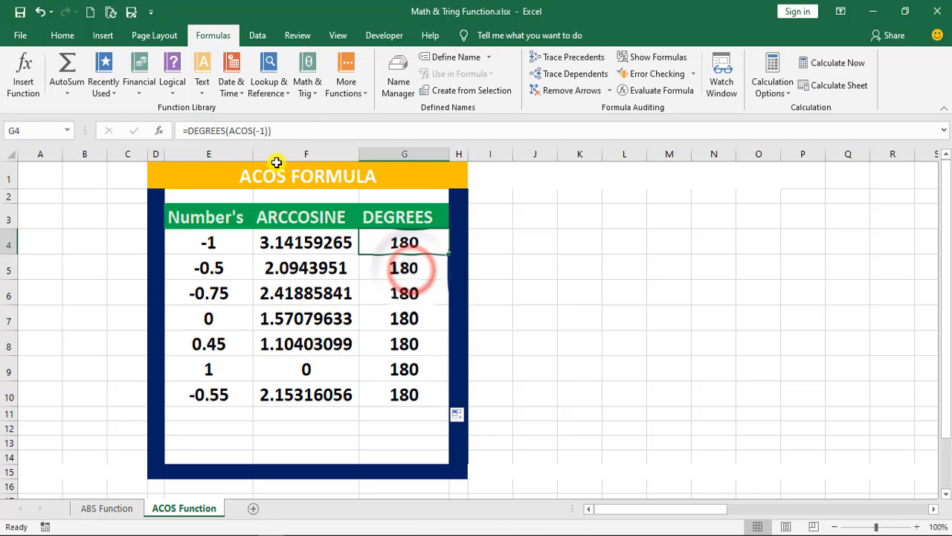
click(402, 269)
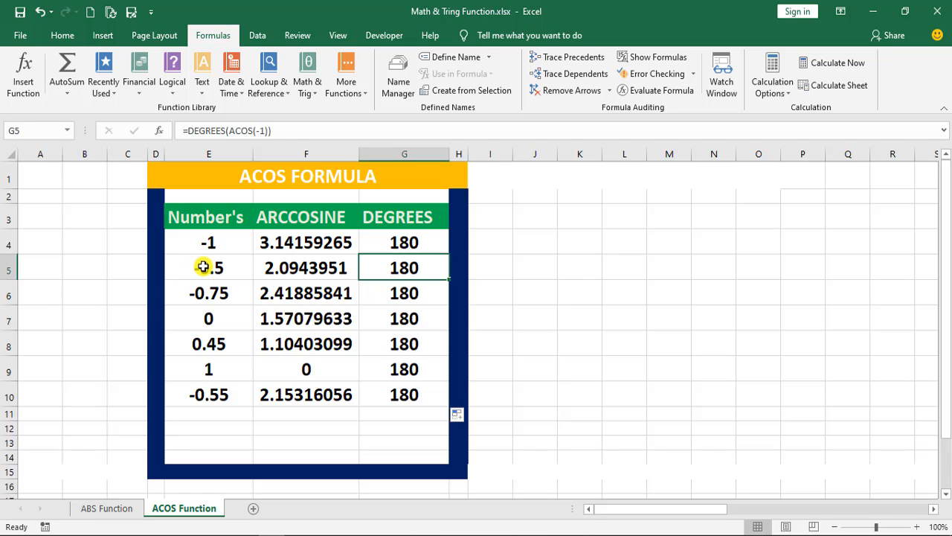
click(265, 131)
key(BackSpace)
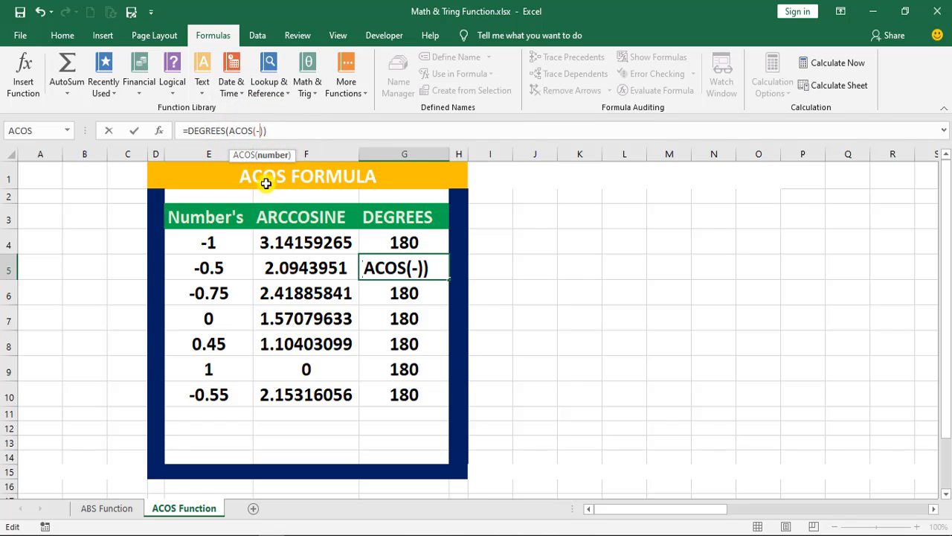
text(0.5)
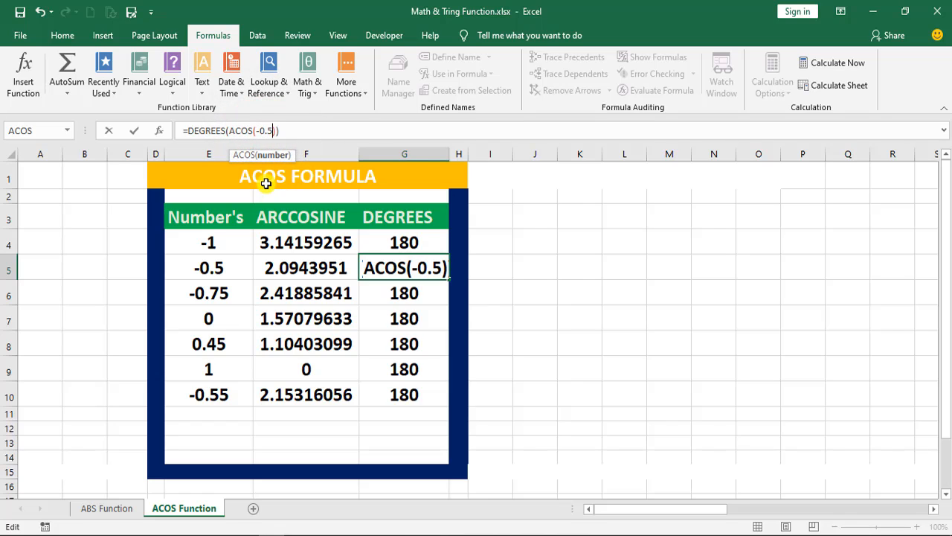
key(Return)
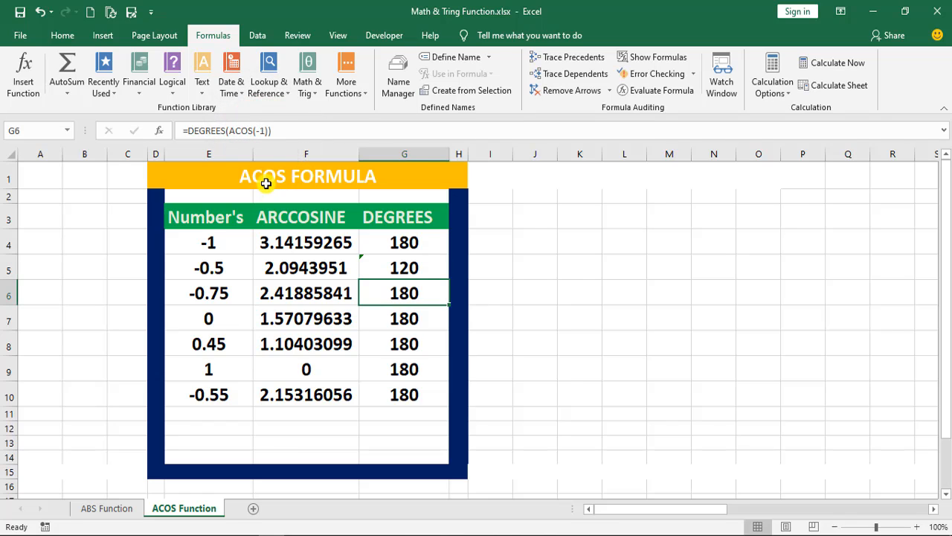
click(408, 295)
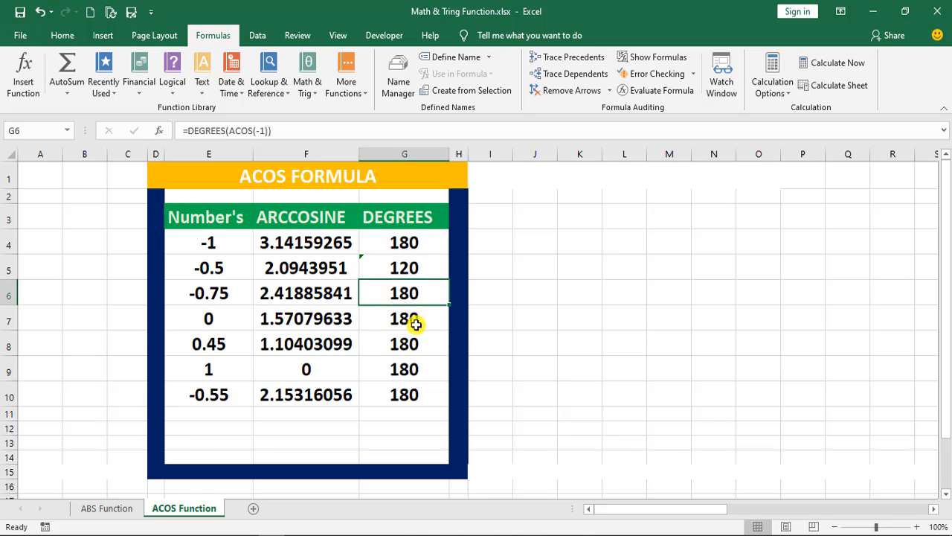
- Clear G4:G10 in the DEGREES column and enter =DEGREES(F4) in G4, referencing the arccosine cell
drag(407, 243, 413, 394)
key(Delete)
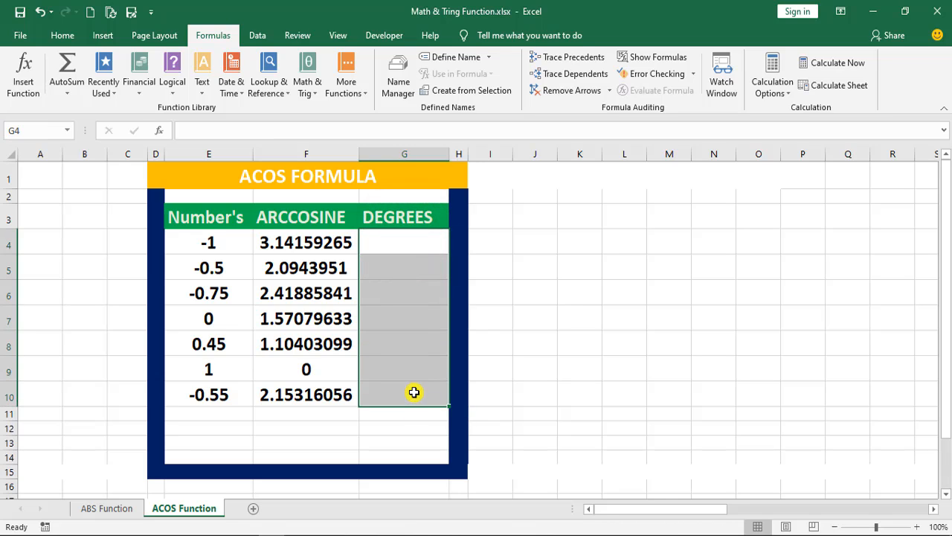
click(404, 244)
text(=)
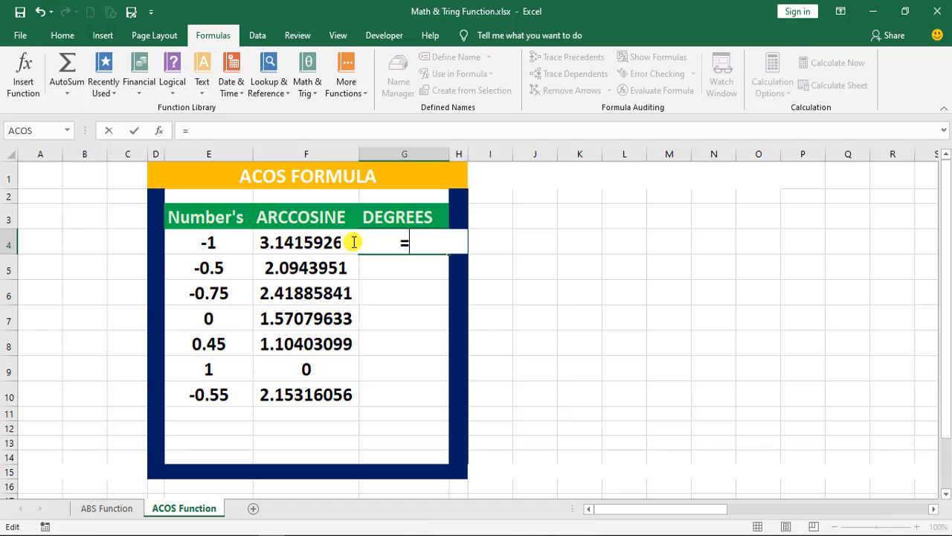
text(DE)
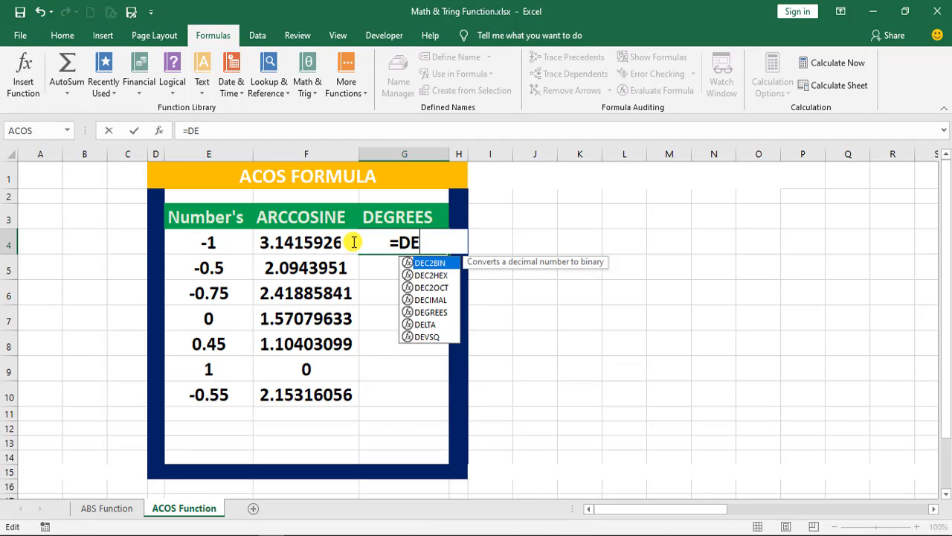
text(G)
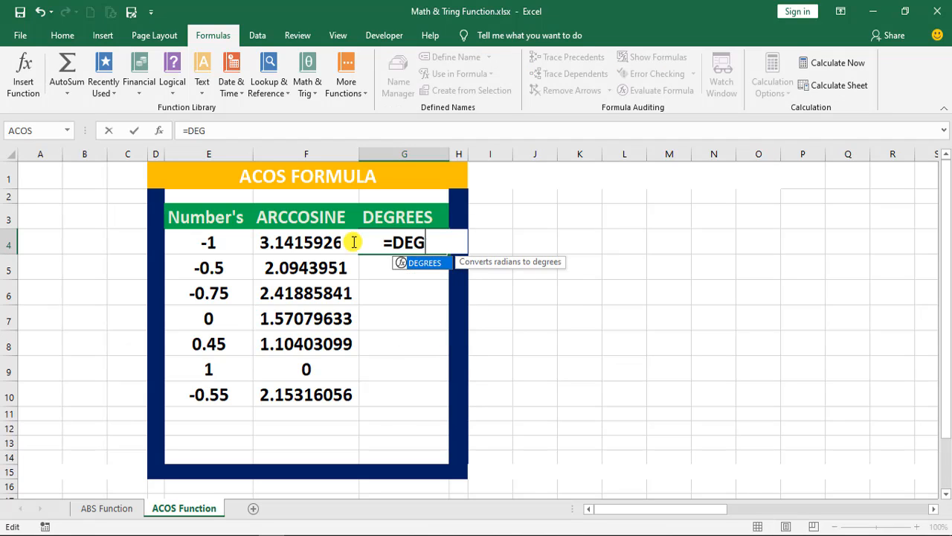
double_click(426, 260)
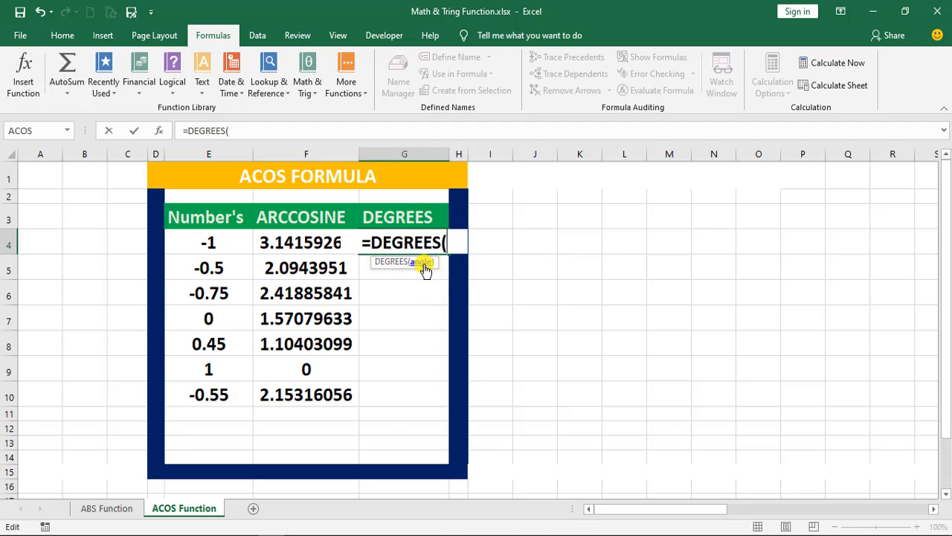
click(296, 249)
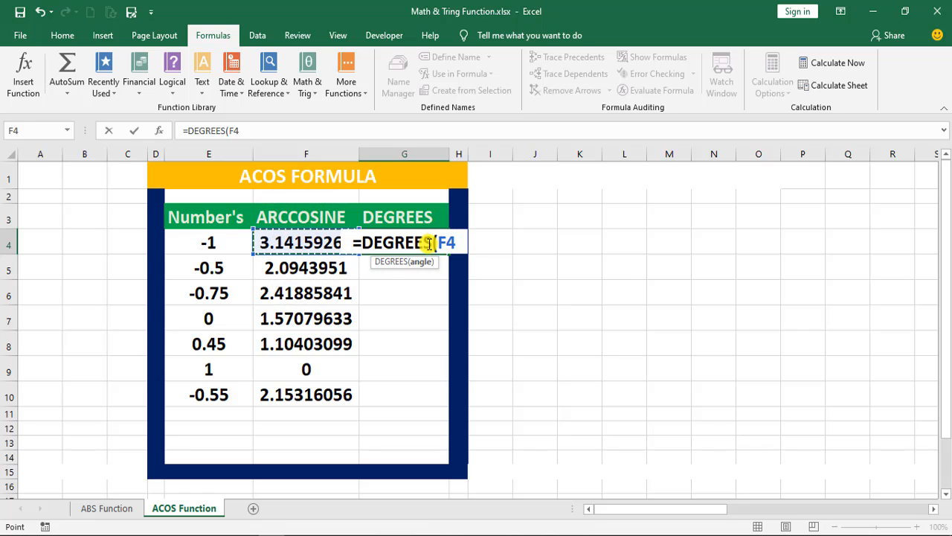
text())
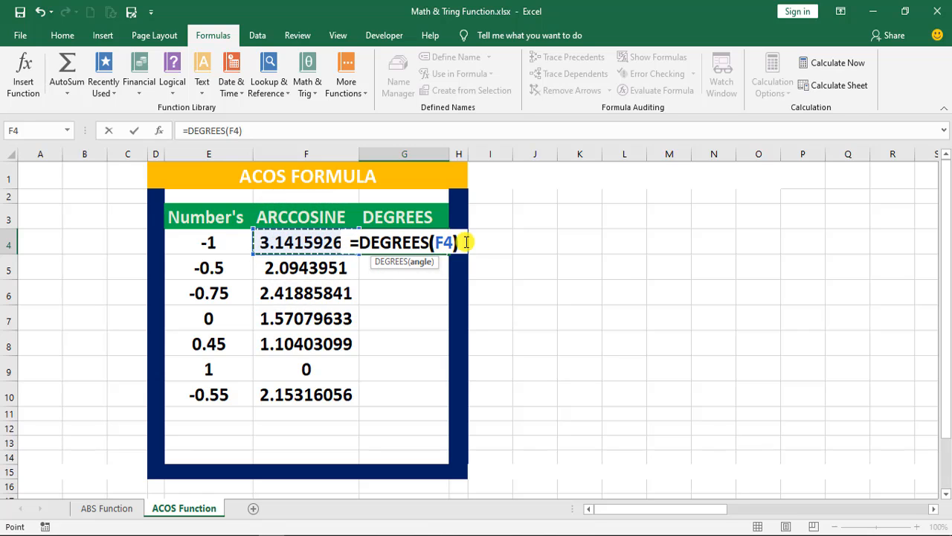
key(Return)
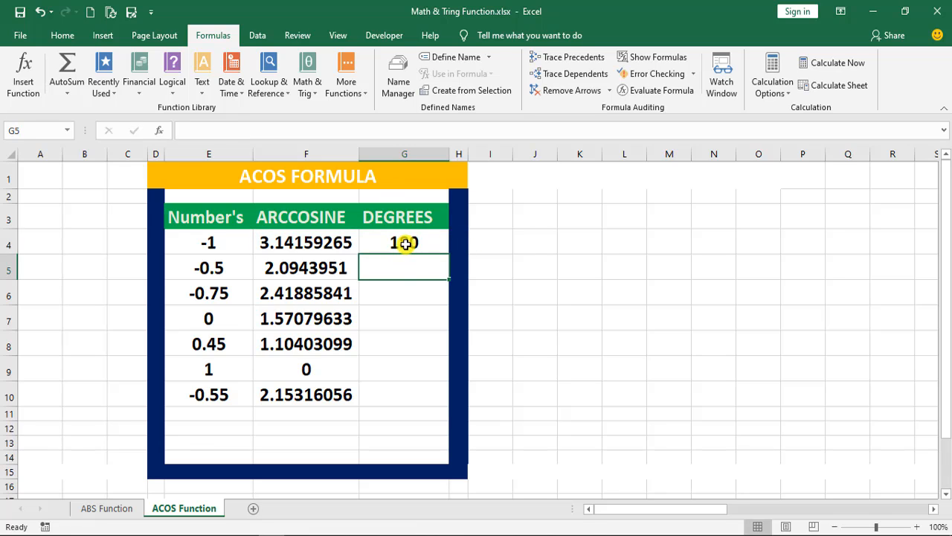
- Fill the =DEGREES(F4) formula from G4 down through G10 and deselect the range
click(404, 242)
drag(448, 254, 444, 398)
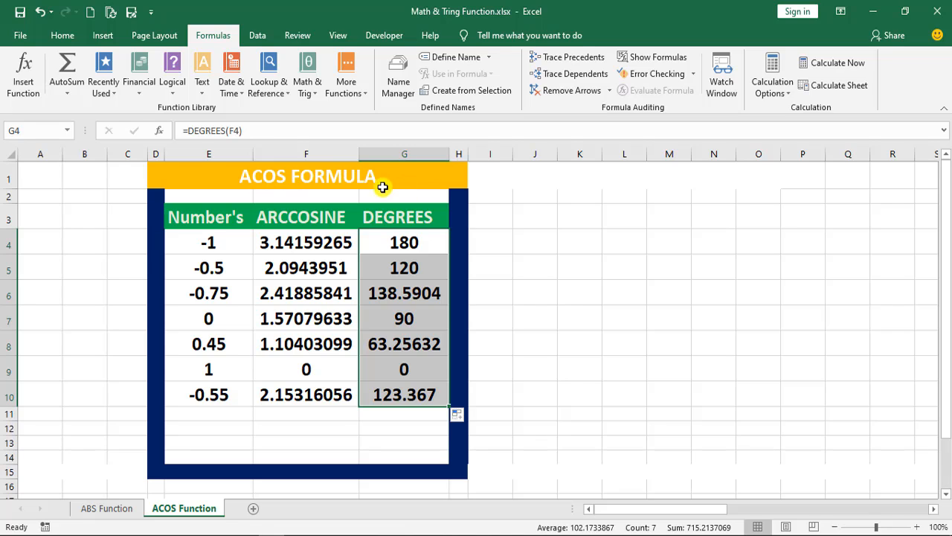
click(541, 285)
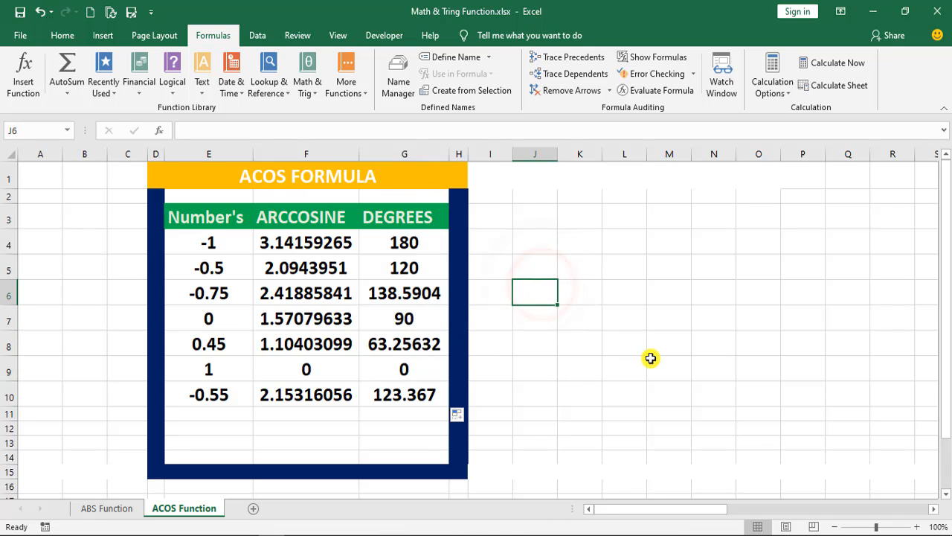